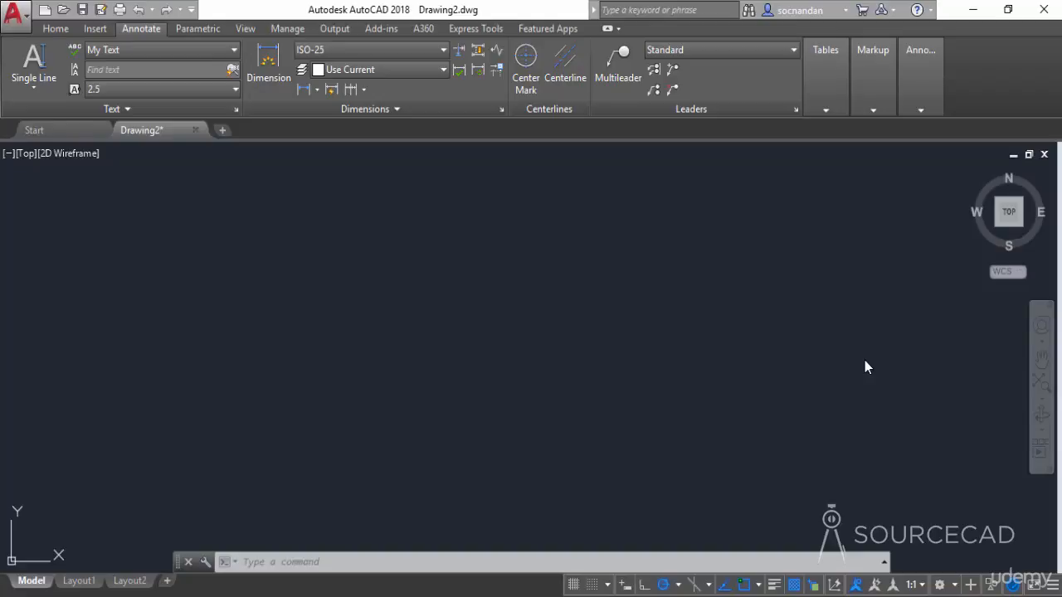
# - Start Multiline Text, draw a small text box, and enter AutoCAD 2018
pyautogui.click(44, 88)
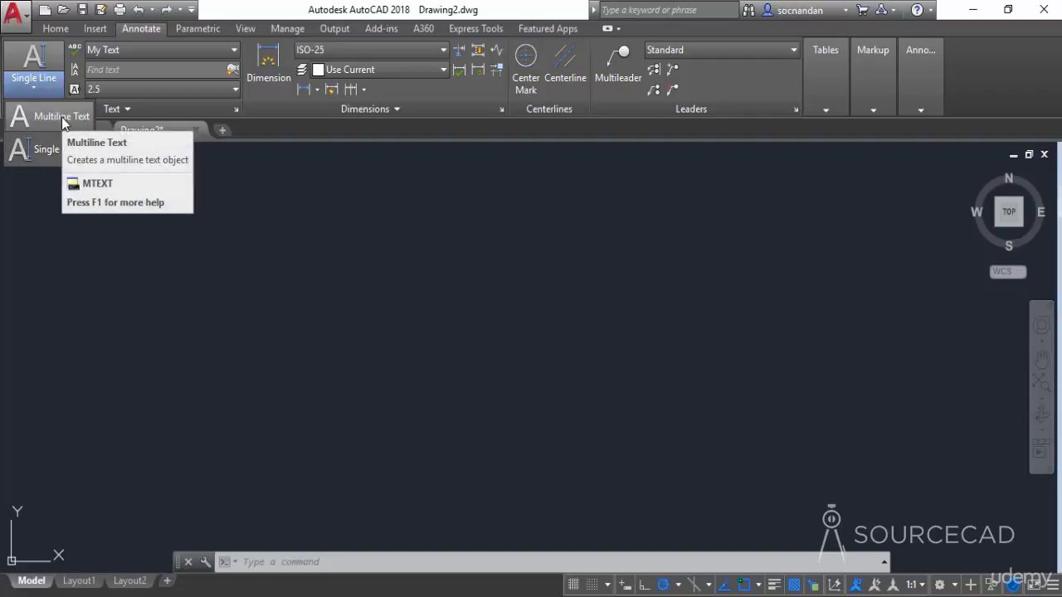
pyautogui.click(62, 117)
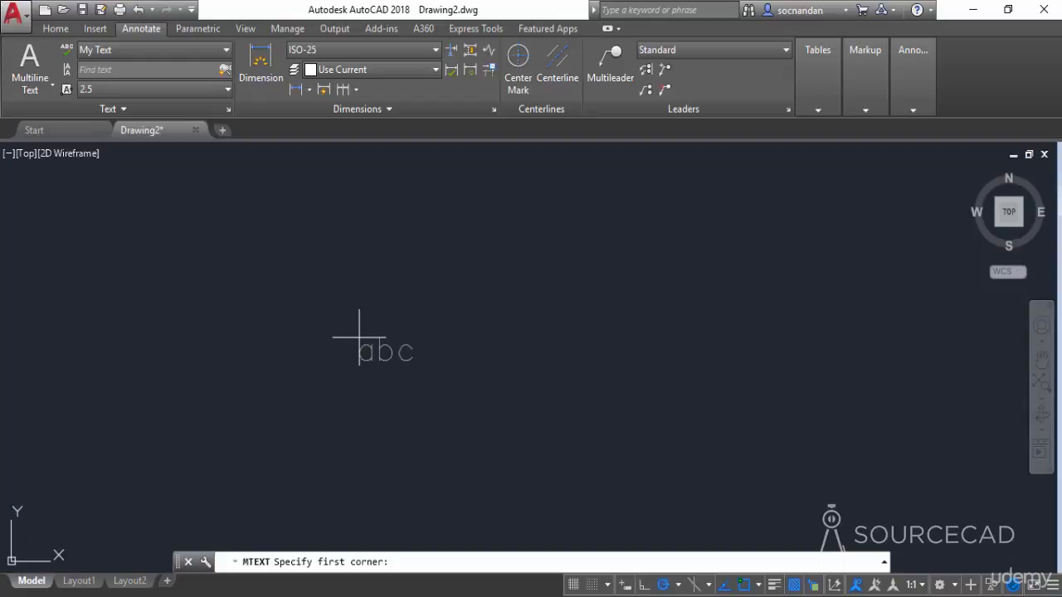
pyautogui.click(353, 288)
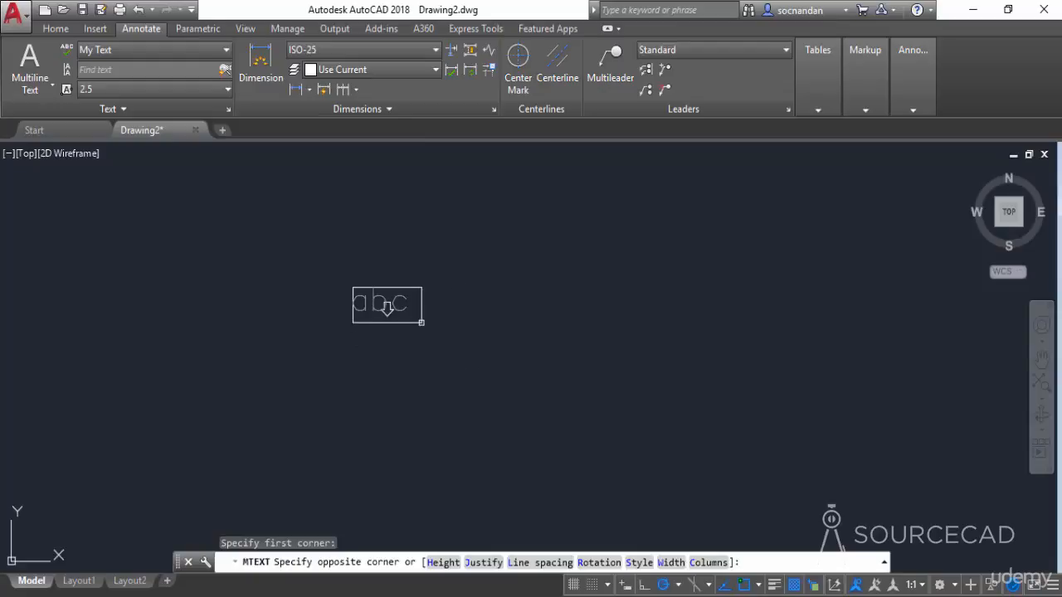
pyautogui.click(581, 404)
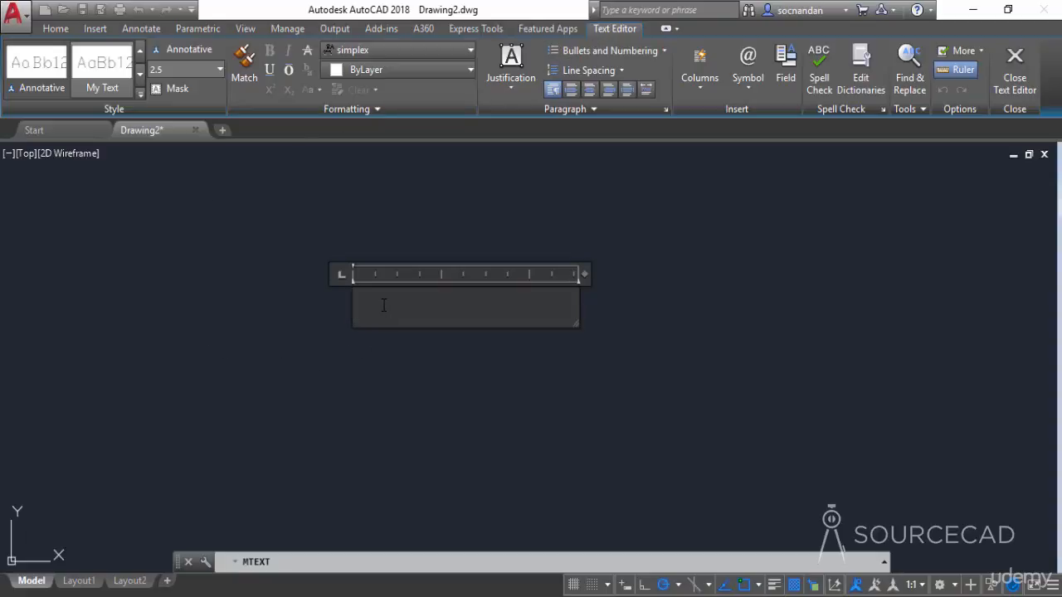
pyautogui.write('AutoCAD 2018')
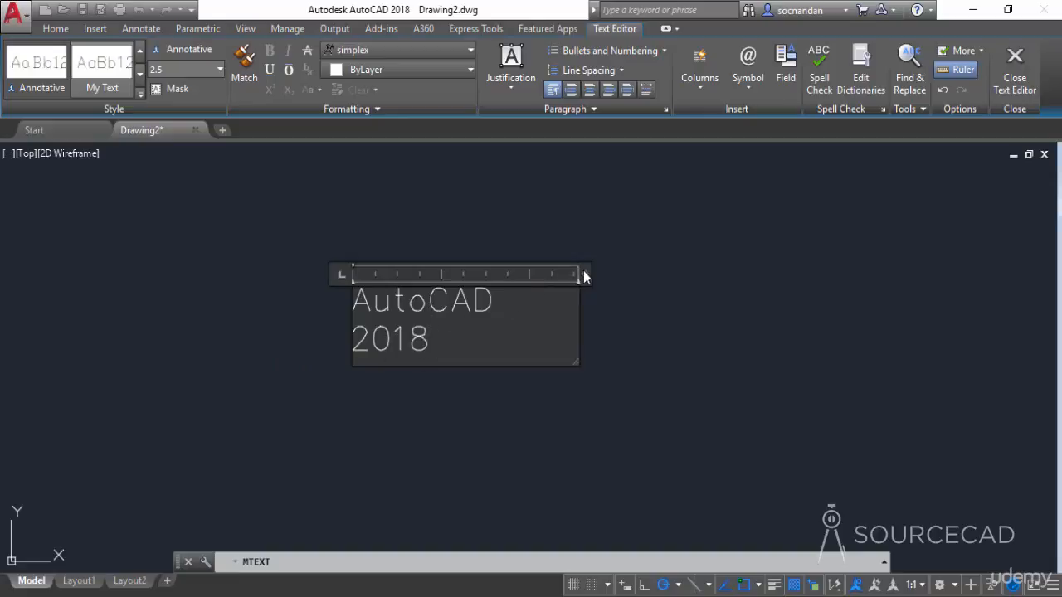
# - Widen the text editor so the text fits on one line and move the editor down
pyautogui.moveTo(584, 273); pyautogui.dragTo(827, 272)
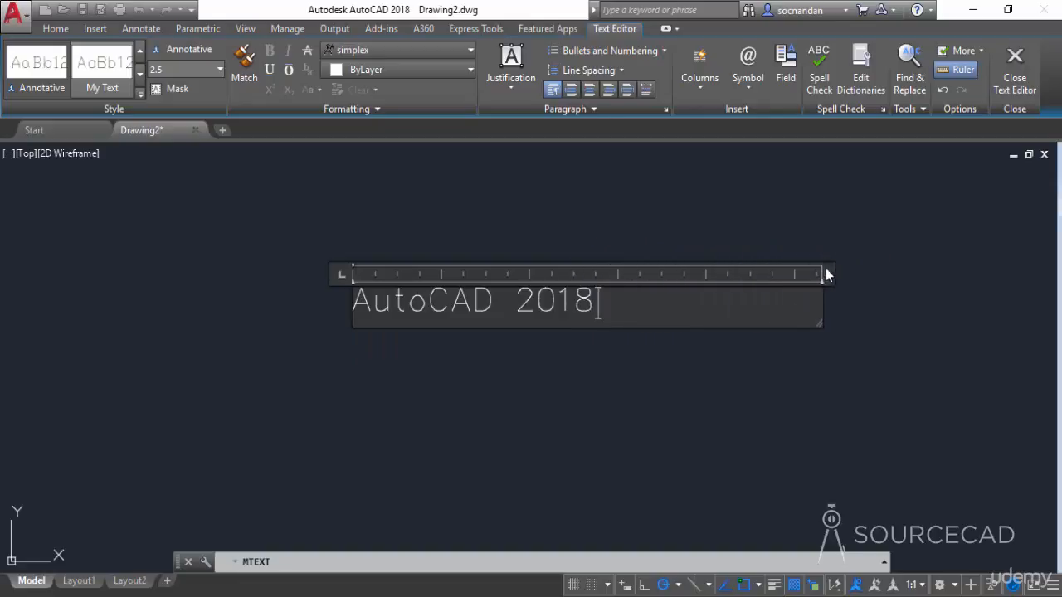
pyautogui.moveTo(709, 233); pyautogui.dragTo(570, 288, button='middle')
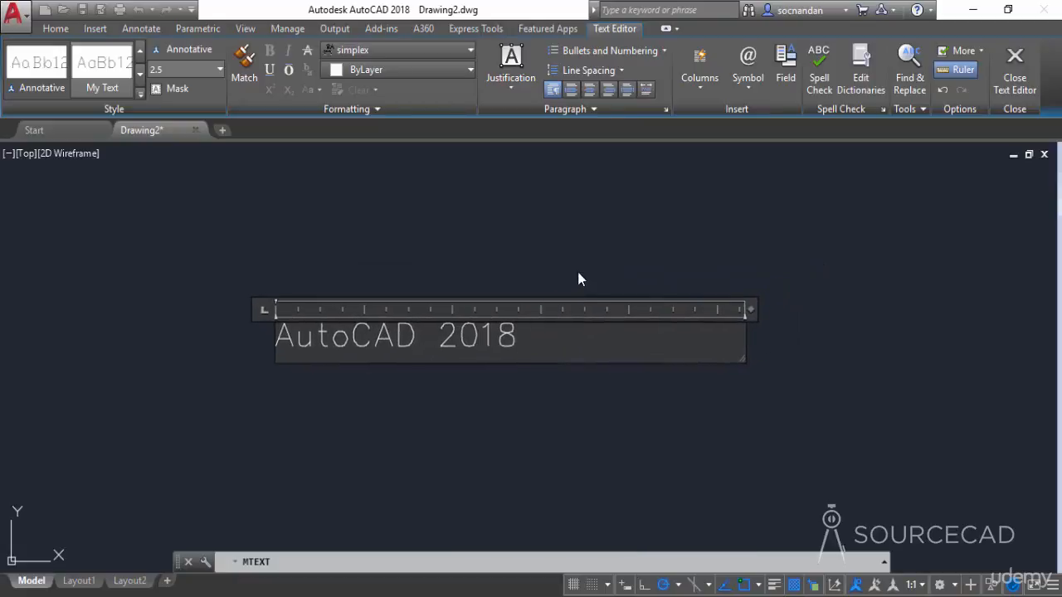
# - Add Software on a second line and close the text editor
pyautogui.press('Return')
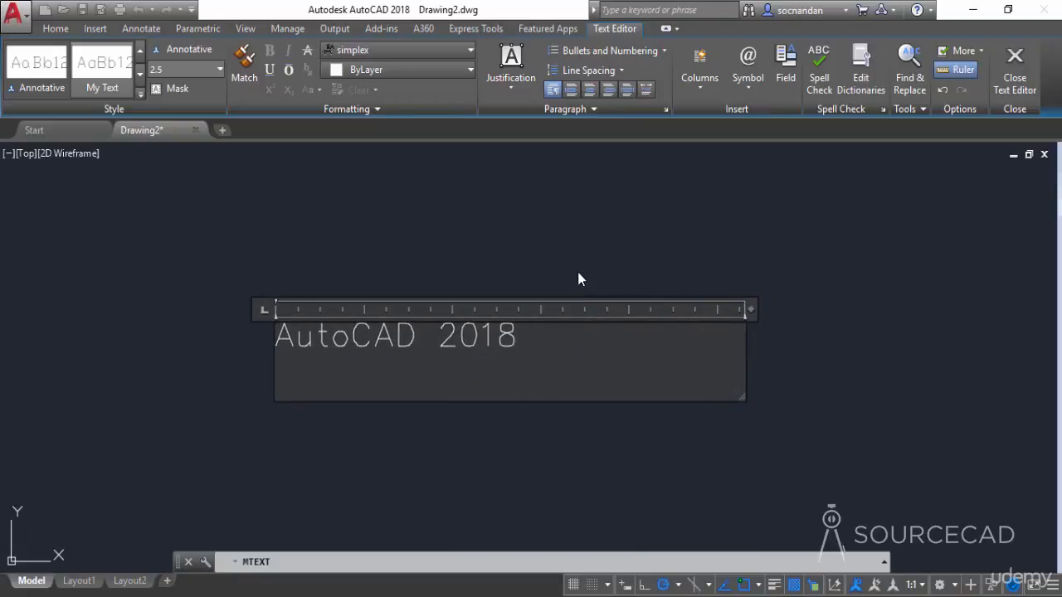
pyautogui.write('Software')
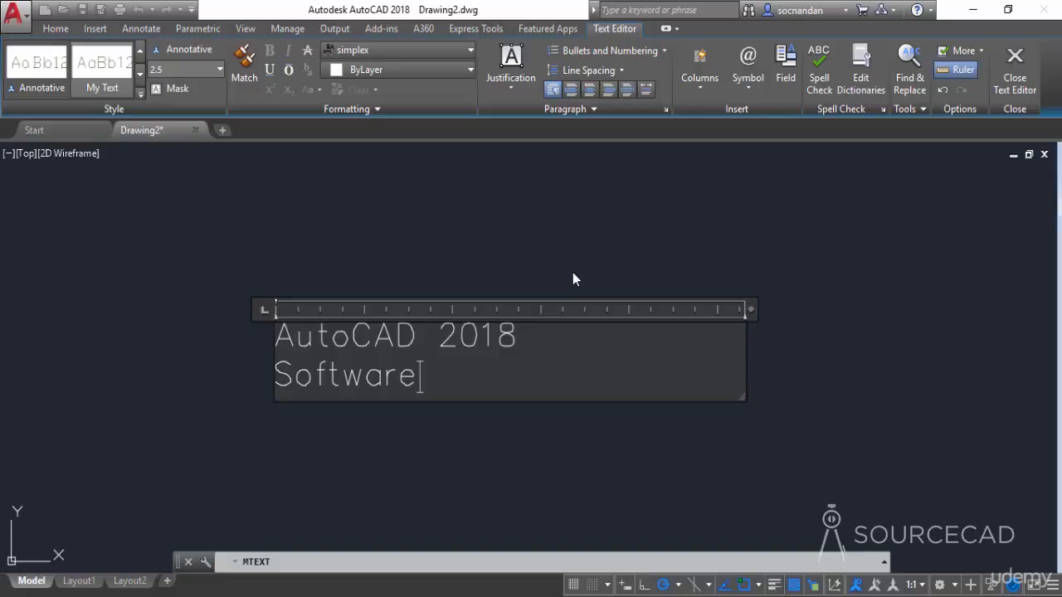
pyautogui.click(613, 247)
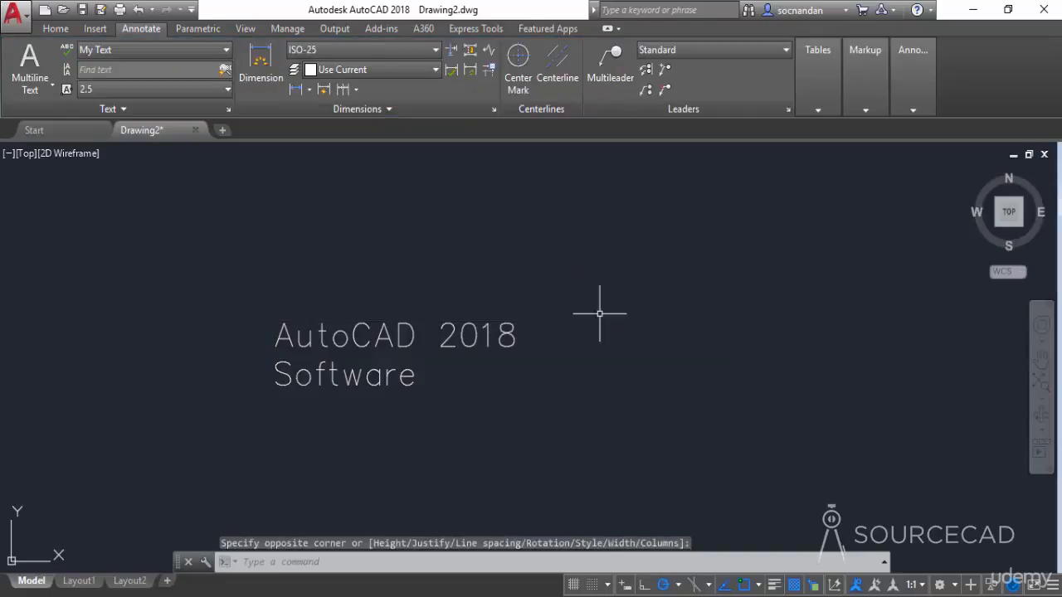
# - Open the multiline text for editing and exit the editor, twice
pyautogui.doubleClick(514, 337)
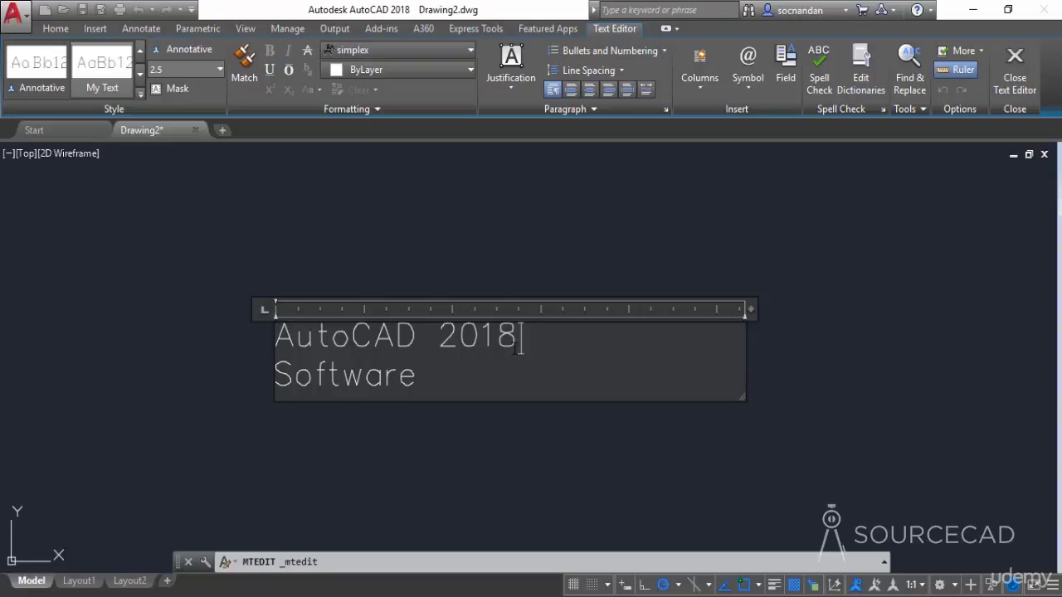
pyautogui.click(547, 254)
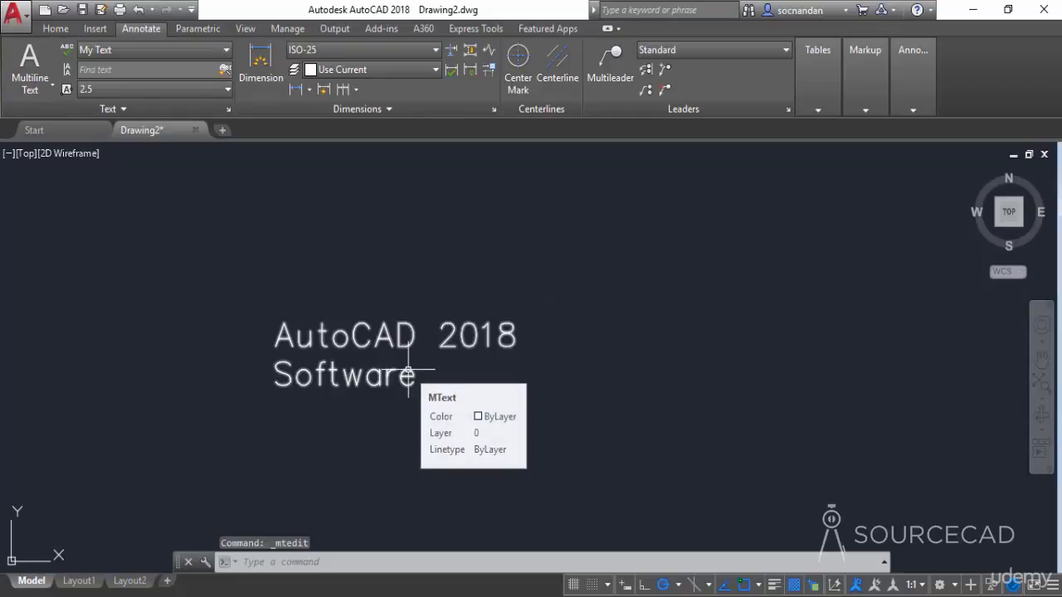
pyautogui.doubleClick(408, 371)
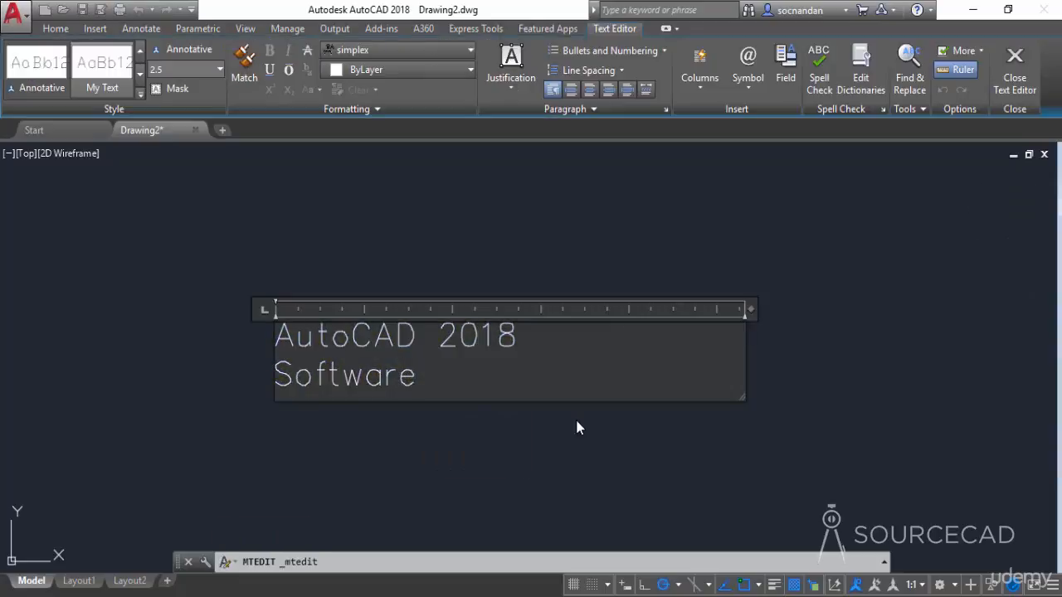
pyautogui.click(486, 430)
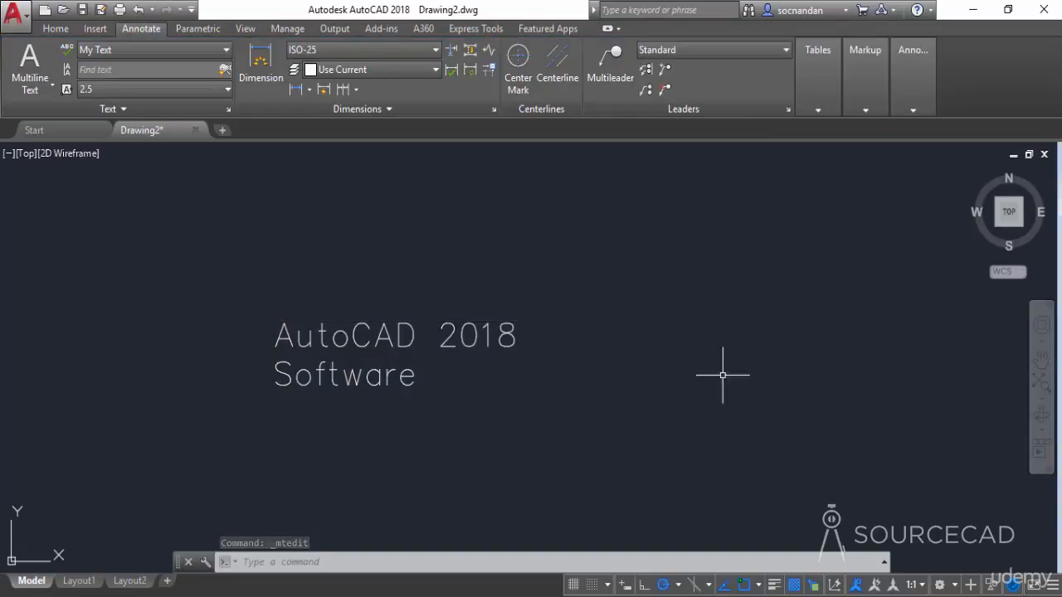
# - Reopen the text for editing and preview the Annotative and Standard styles before reapplying My Text
pyautogui.doubleClick(517, 339)
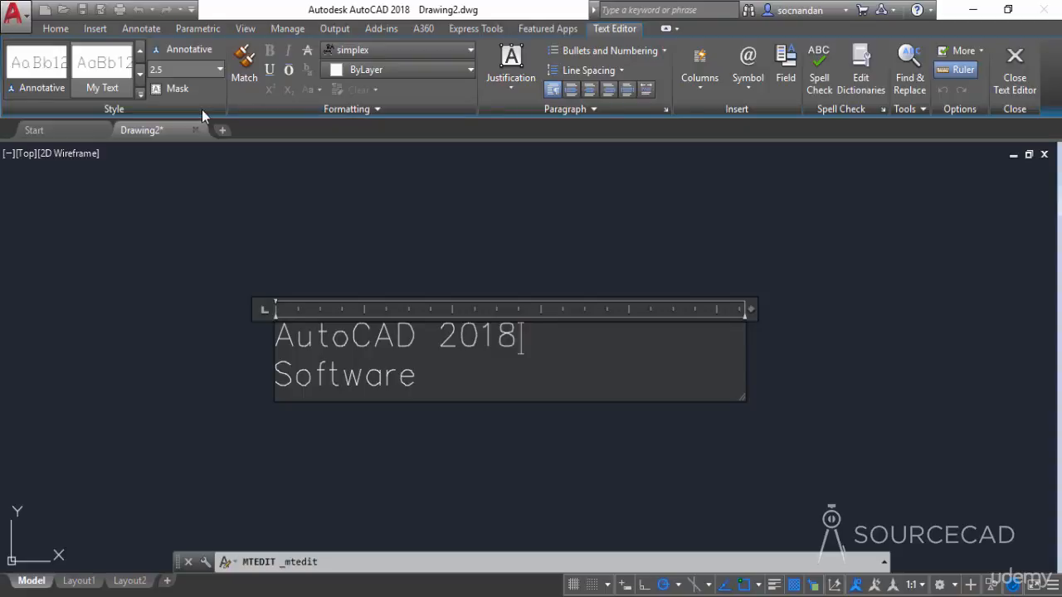
pyautogui.click(56, 77)
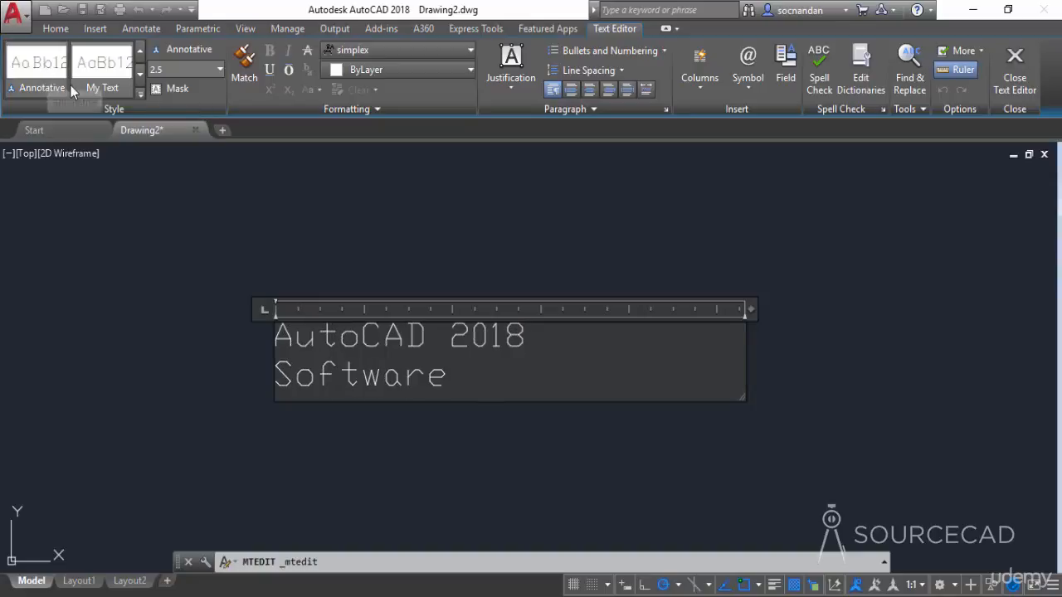
pyautogui.click(137, 93)
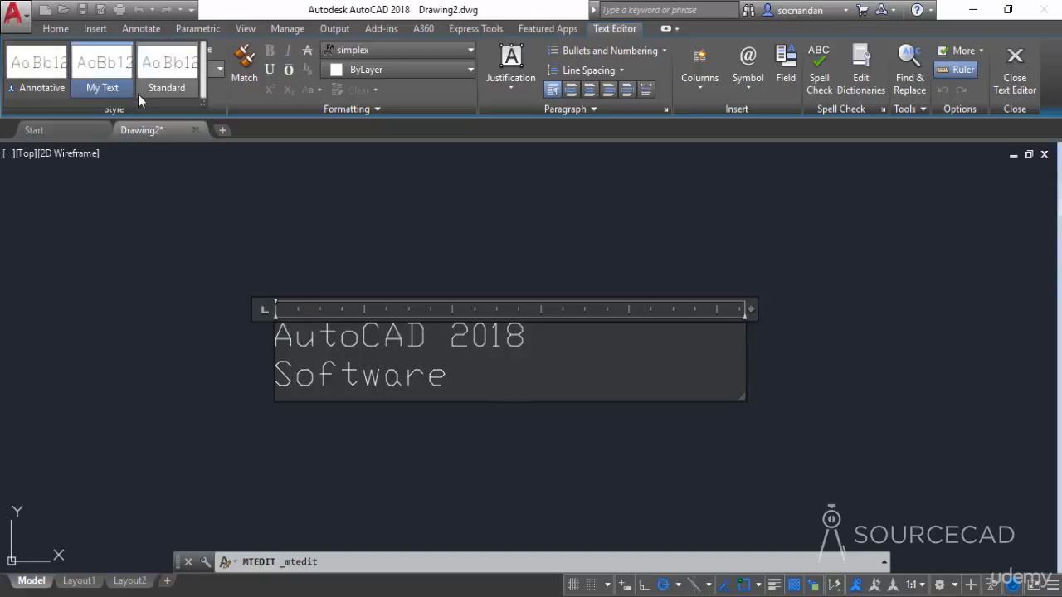
pyautogui.click(102, 88)
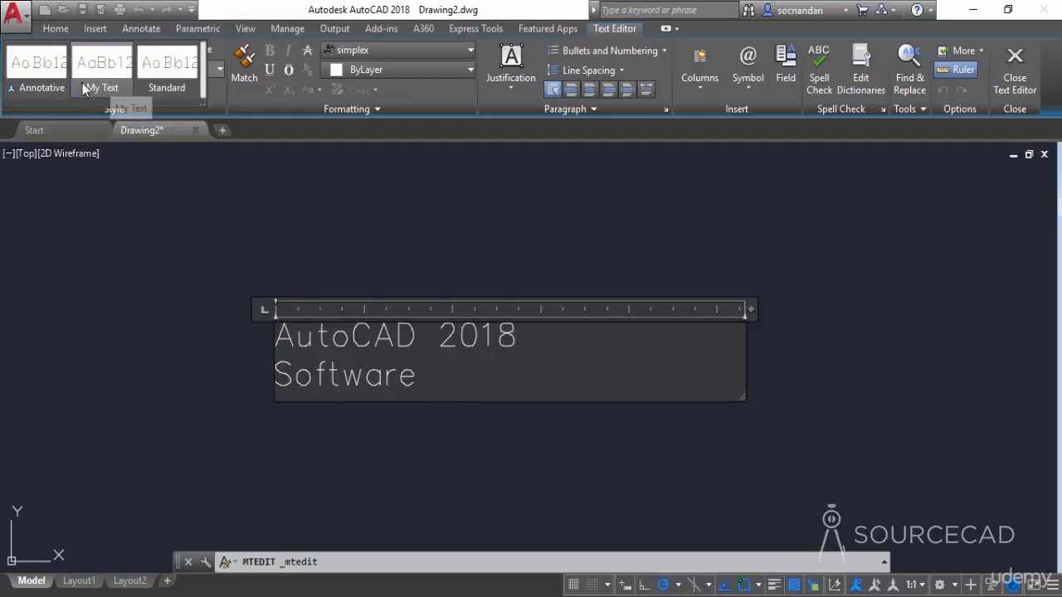
pyautogui.click(37, 77)
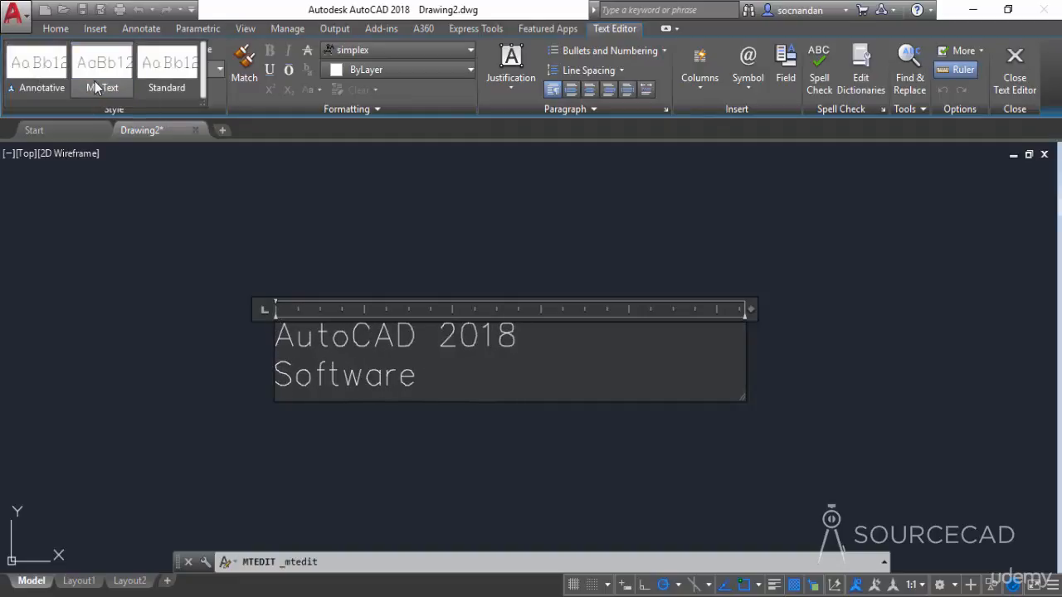
pyautogui.click(95, 82)
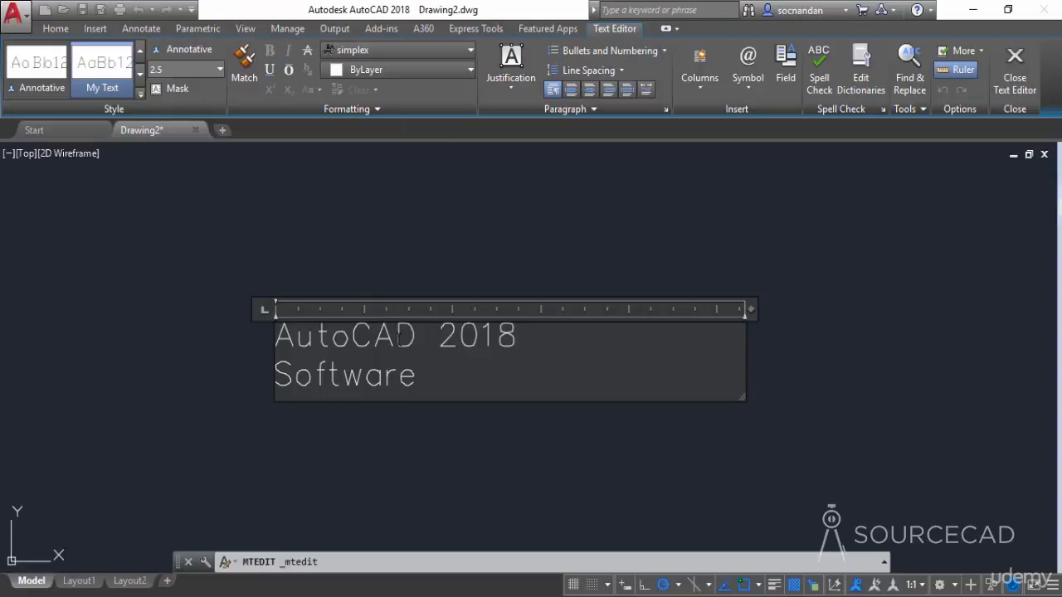
# - Set the height of 2018 to 5
pyautogui.moveTo(438, 339); pyautogui.dragTo(512, 335)
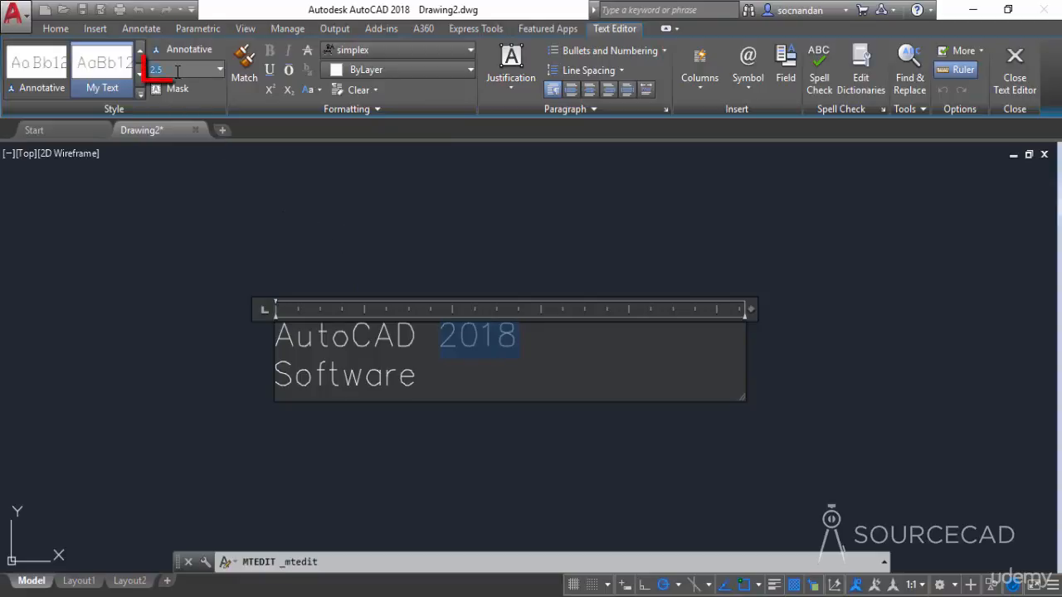
pyautogui.write('5')
pyautogui.press('Return')
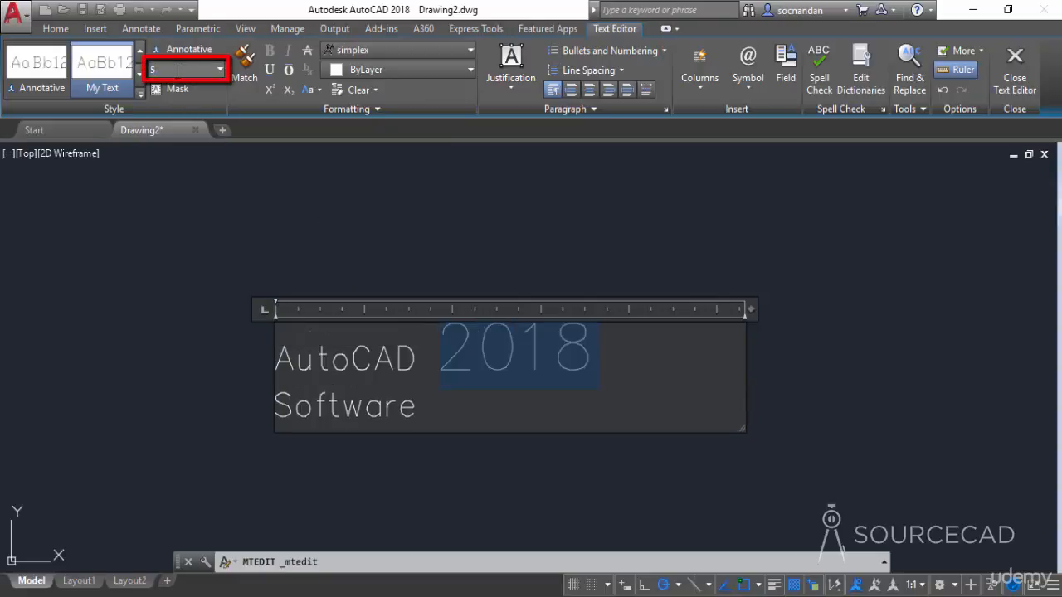
pyautogui.click(475, 387)
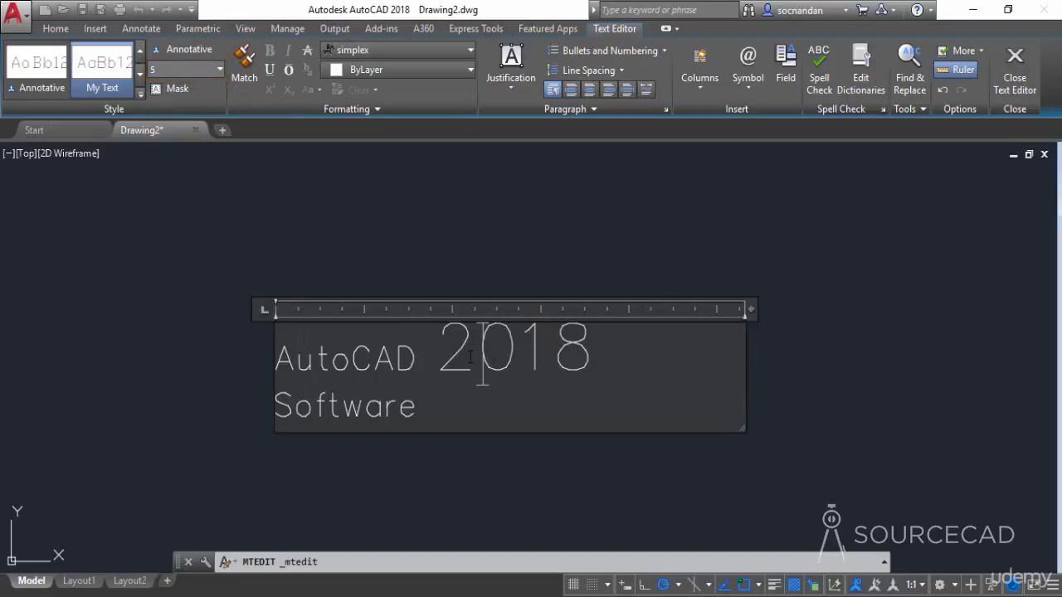
# - Reset the height of 2018 to 2.5
pyautogui.moveTo(453, 344); pyautogui.dragTo(597, 345)
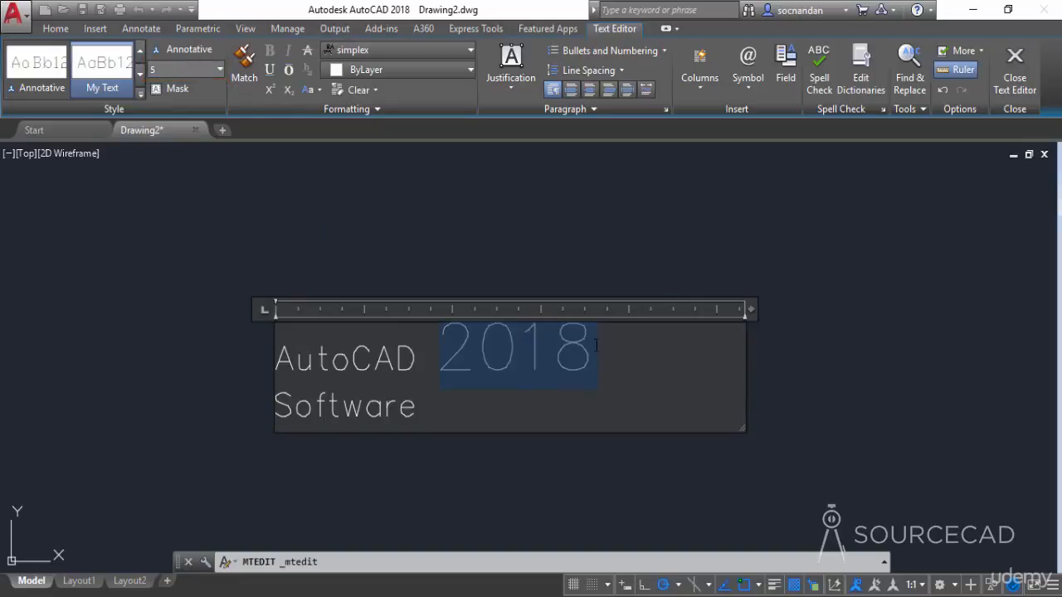
pyautogui.click(168, 69)
pyautogui.write('2.5')
pyautogui.press('Return')
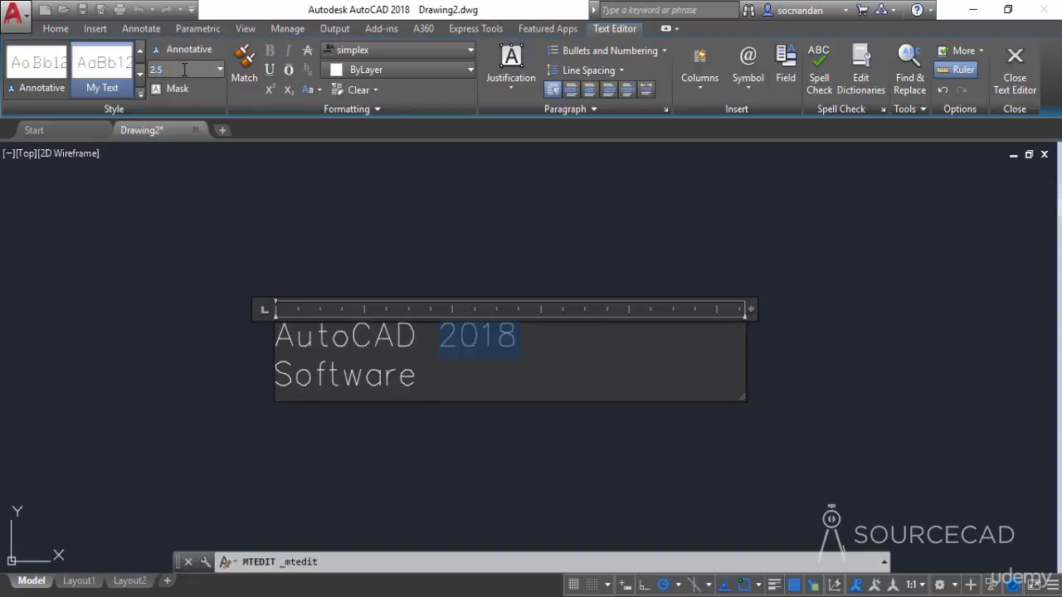
# - Apply underline, overline and strikethrough to 2018
pyautogui.click(270, 73)
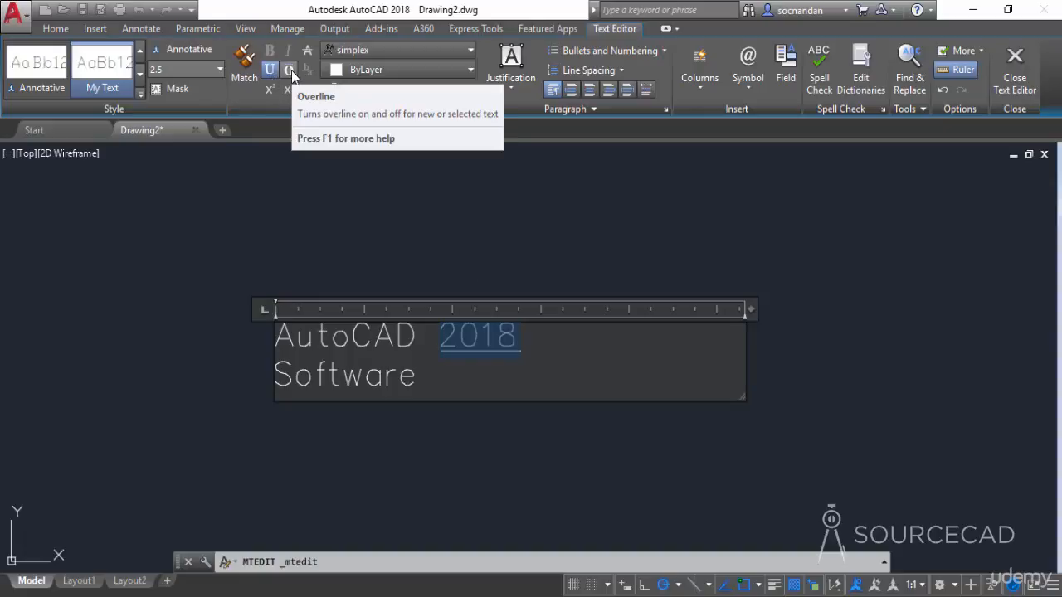
pyautogui.click(289, 71)
pyautogui.click(308, 51)
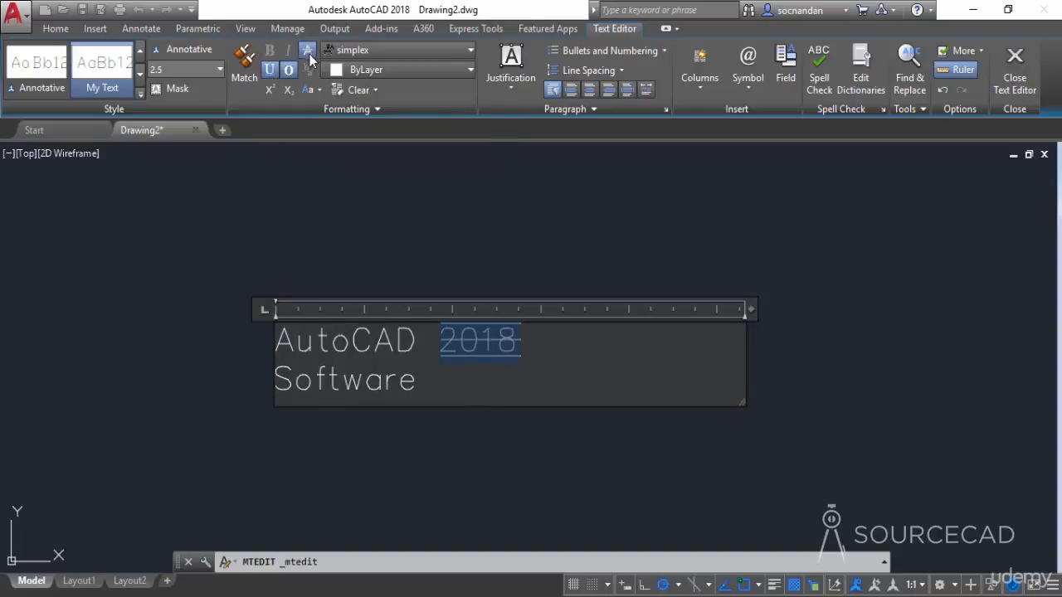
pyautogui.click(521, 341)
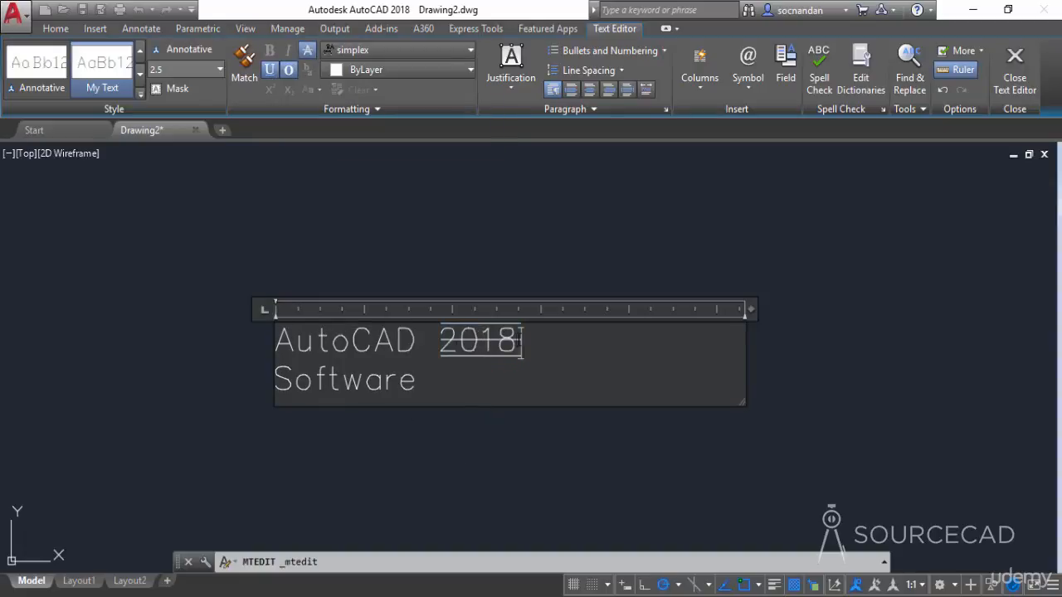
# - Remove the underline, overline and strikethrough from 2018
pyautogui.moveTo(521, 341); pyautogui.dragTo(441, 341)
pyautogui.click(270, 69)
pyautogui.click(288, 70)
pyautogui.click(308, 51)
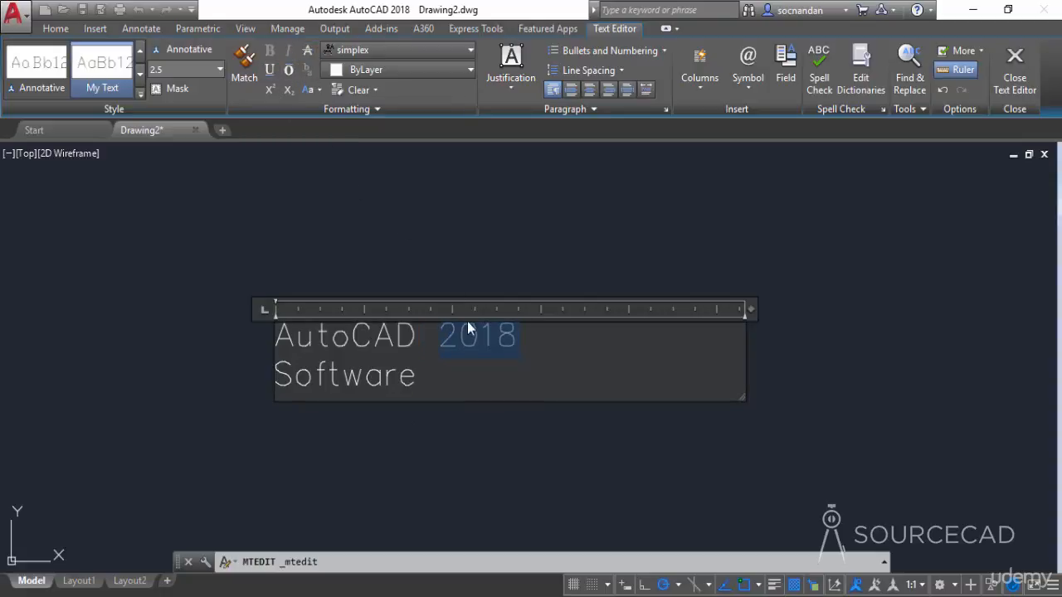
pyautogui.click(482, 342)
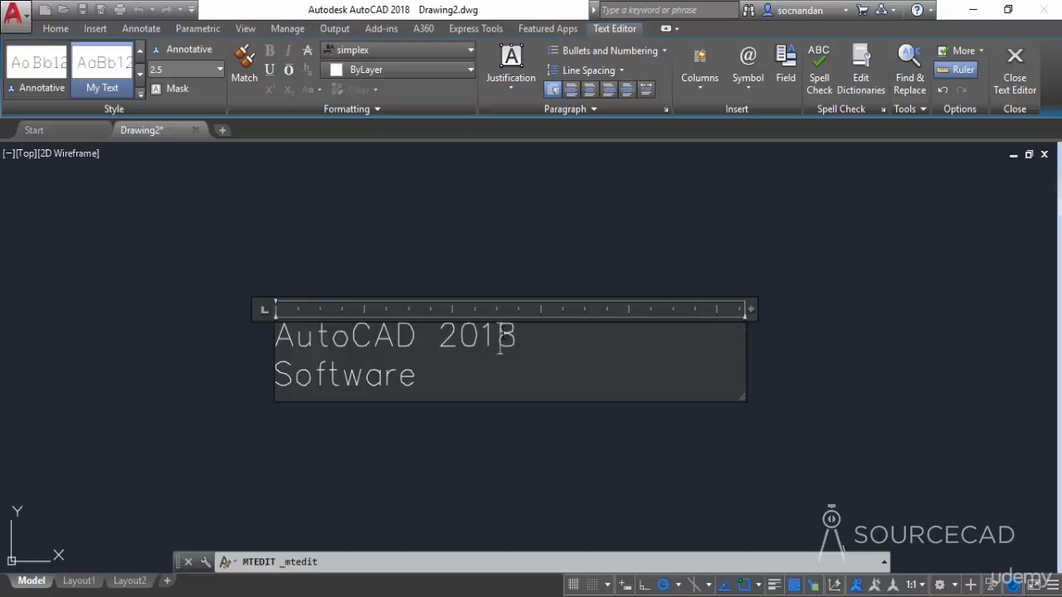
# - Make the final 8 of 2018 superscript
pyautogui.moveTo(498, 340); pyautogui.dragTo(522, 332)
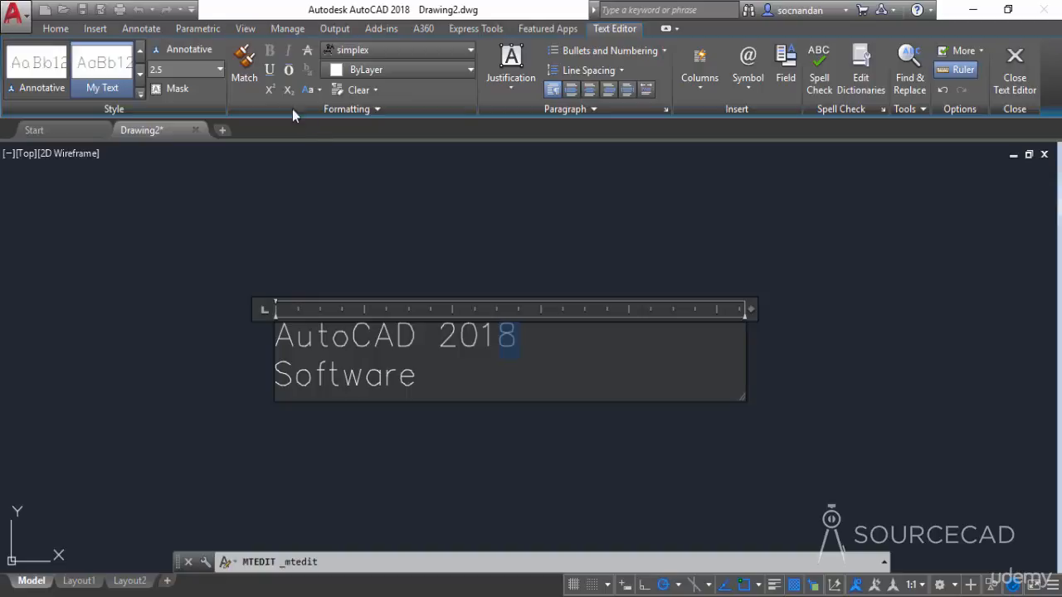
pyautogui.click(269, 92)
pyautogui.click(545, 375)
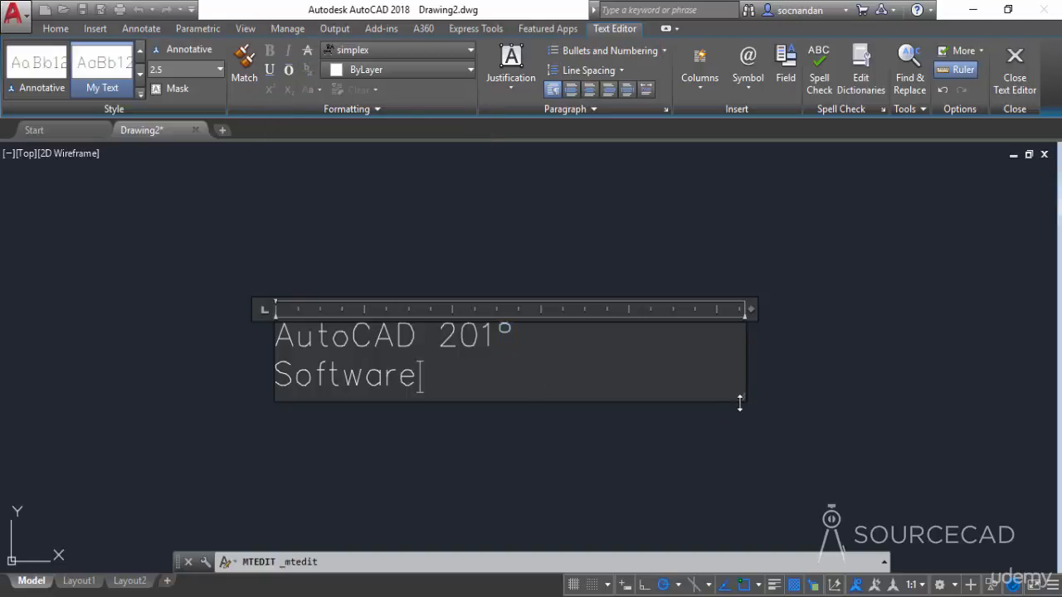
# - Enlarge the text box height and insert a blank line above the first line
pyautogui.moveTo(744, 409); pyautogui.dragTo(739, 457)
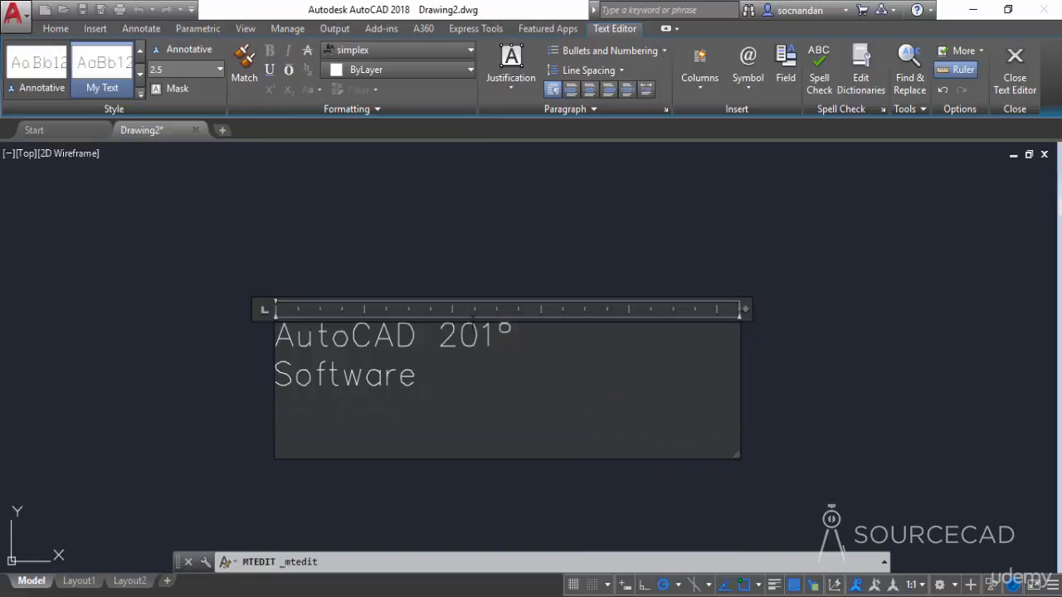
pyautogui.click(277, 336)
pyautogui.press('Return')
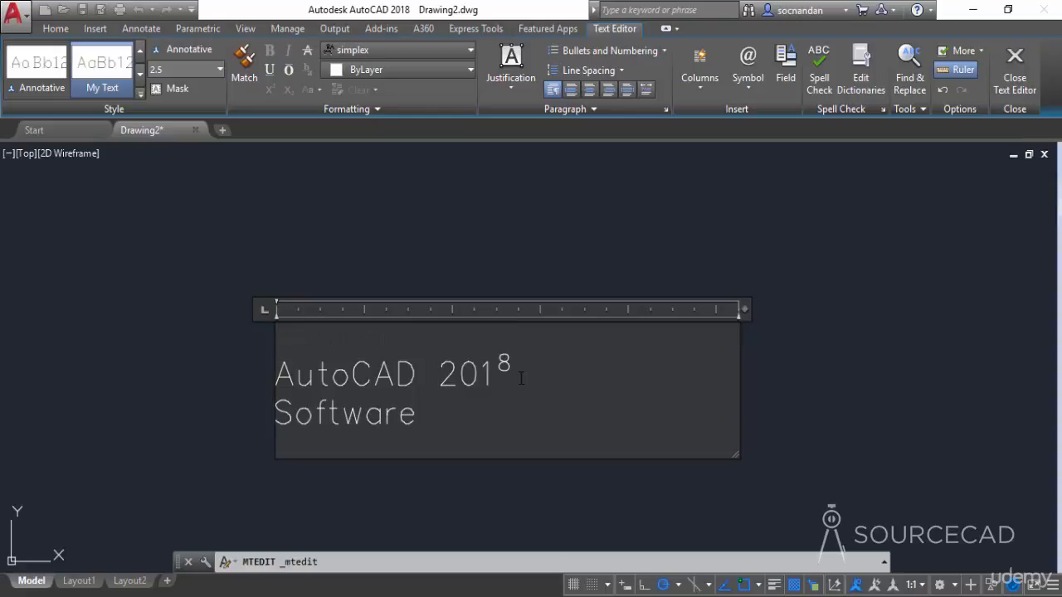
# - Remove the superscript from the final 8 of 2018
pyautogui.moveTo(499, 363); pyautogui.dragTo(514, 364)
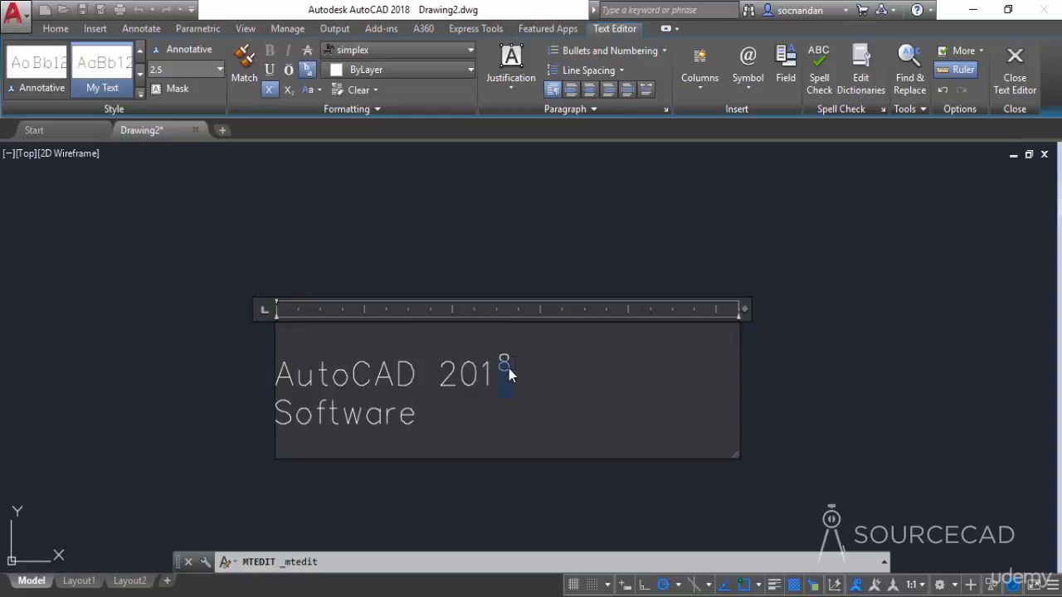
pyautogui.click(287, 90)
pyautogui.click(287, 90)
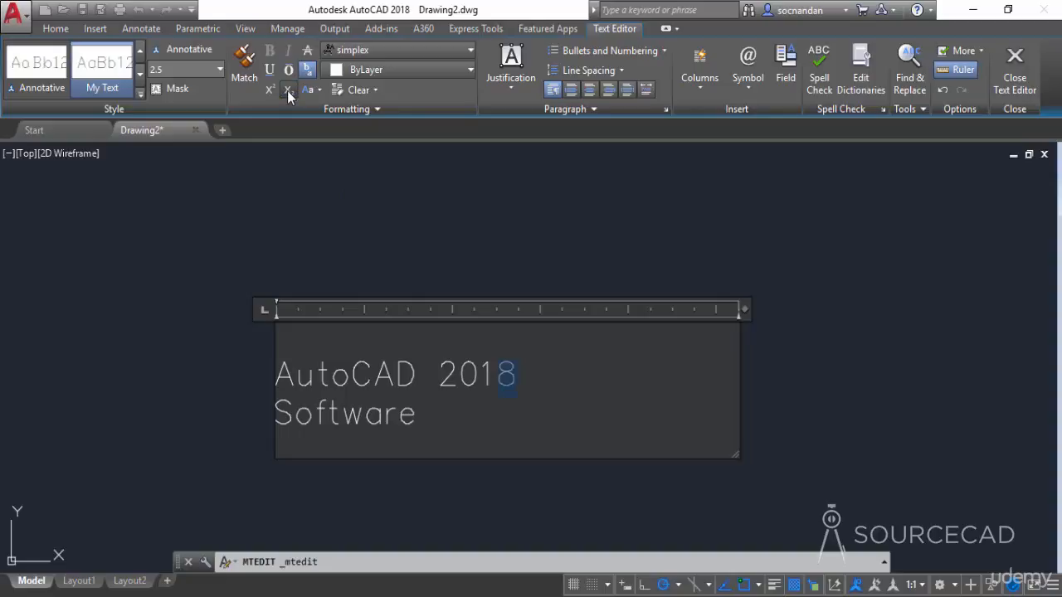
# - Add the text 1/2 at the end of the first line after 2018
pyautogui.click(522, 379)
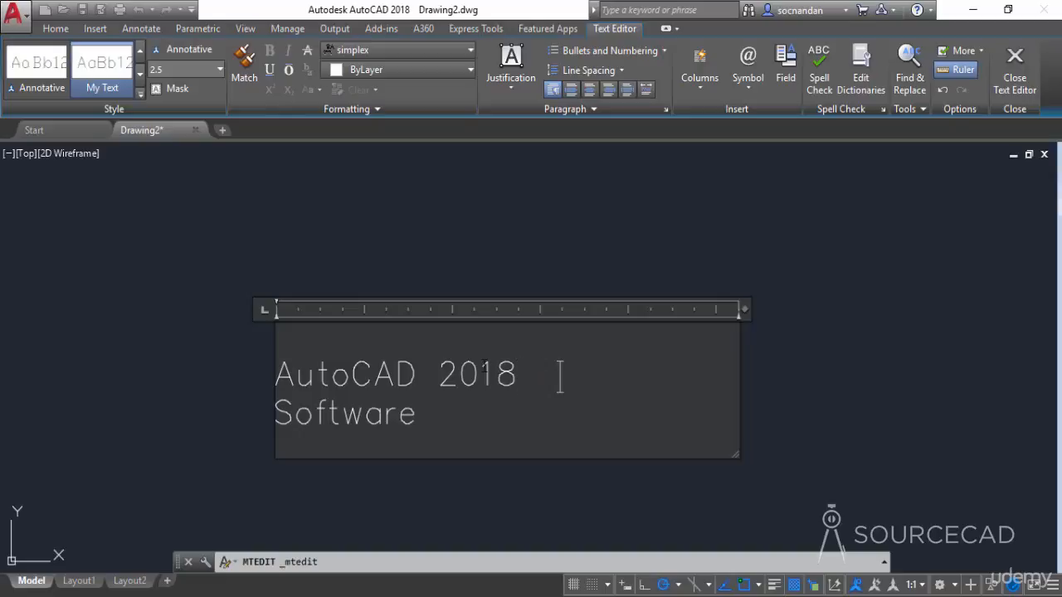
pyautogui.write('1/2')
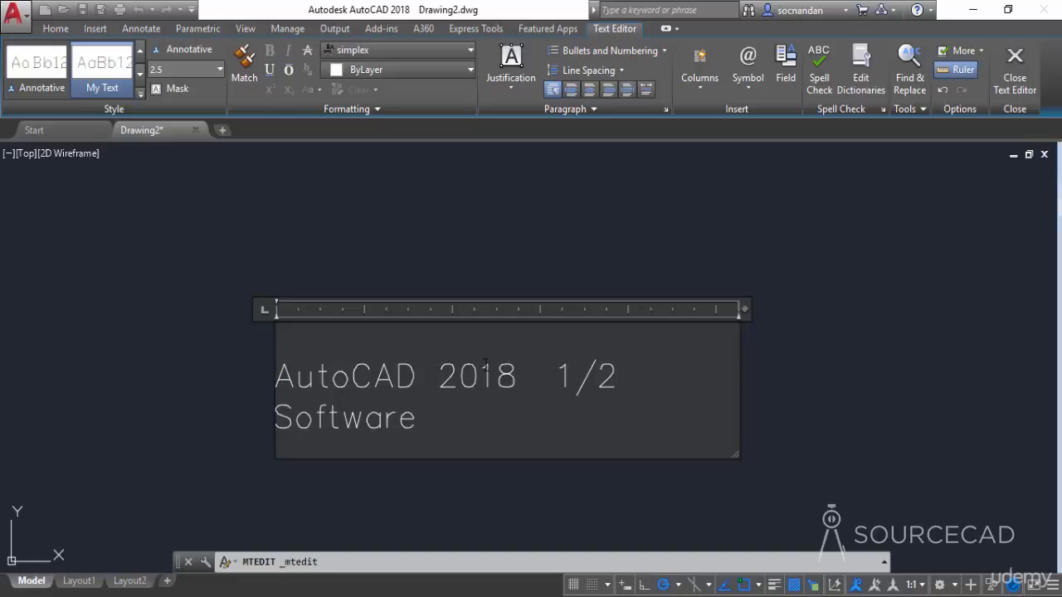
# - Stack the 1/2 into a vertical fraction
pyautogui.moveTo(561, 375); pyautogui.dragTo(628, 370)
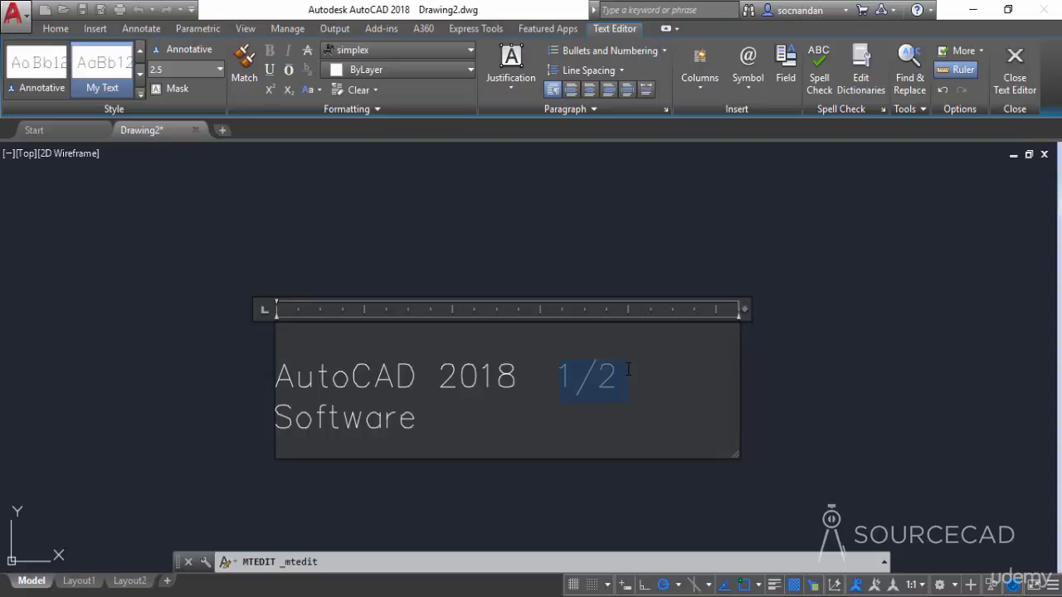
pyautogui.click(308, 72)
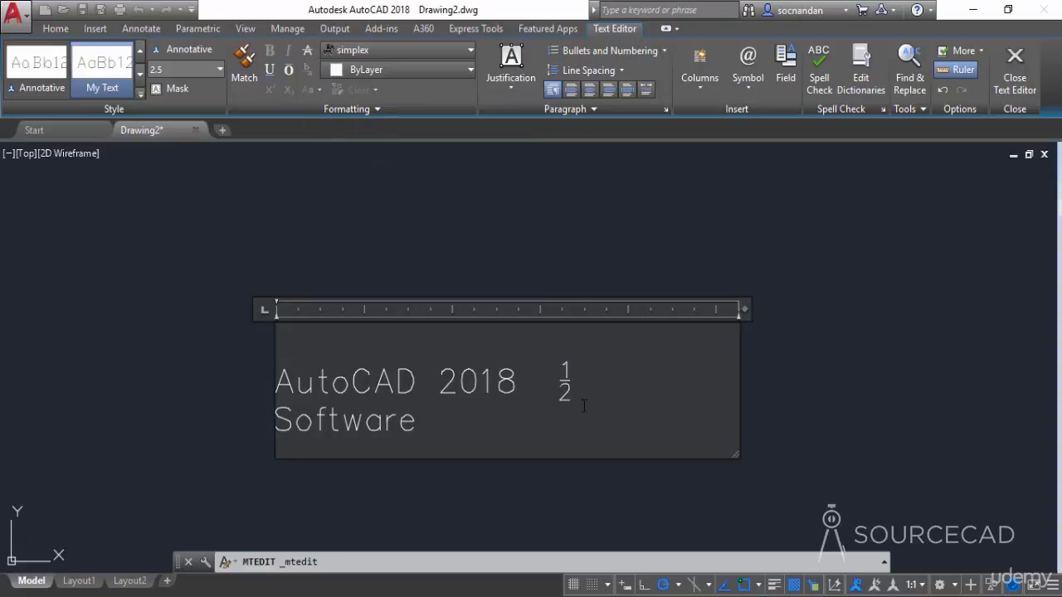
# - Unstack the fraction back to an inline 1/2
pyautogui.moveTo(592, 382); pyautogui.dragTo(550, 382)
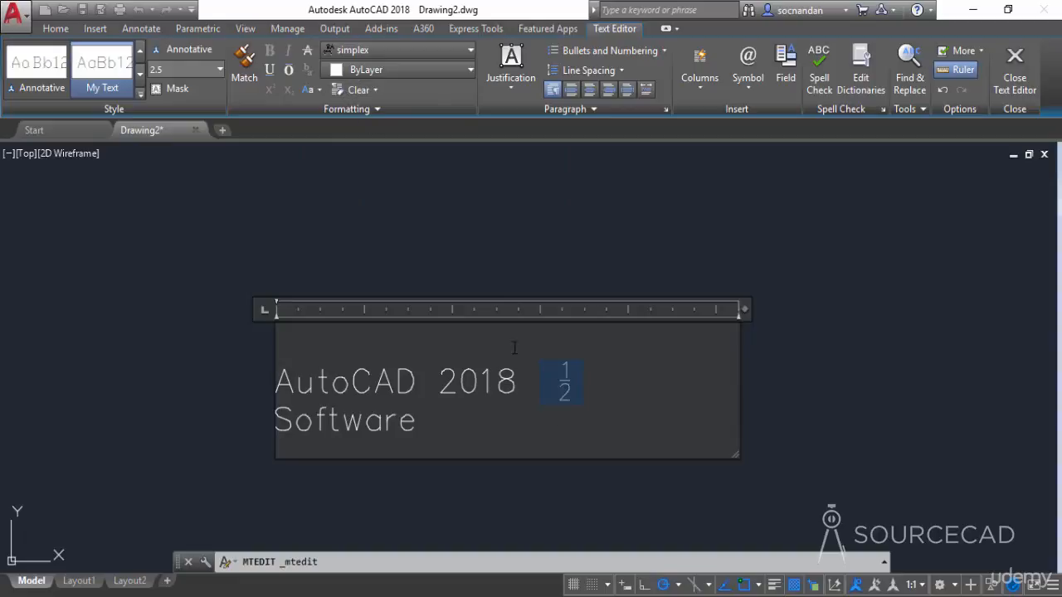
pyautogui.click(573, 382)
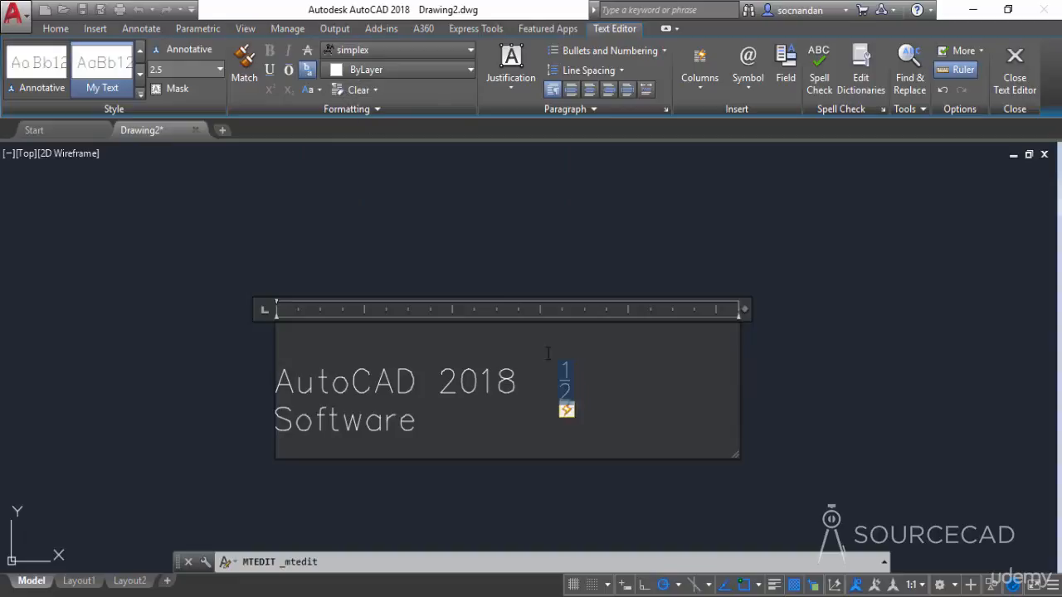
pyautogui.click(311, 73)
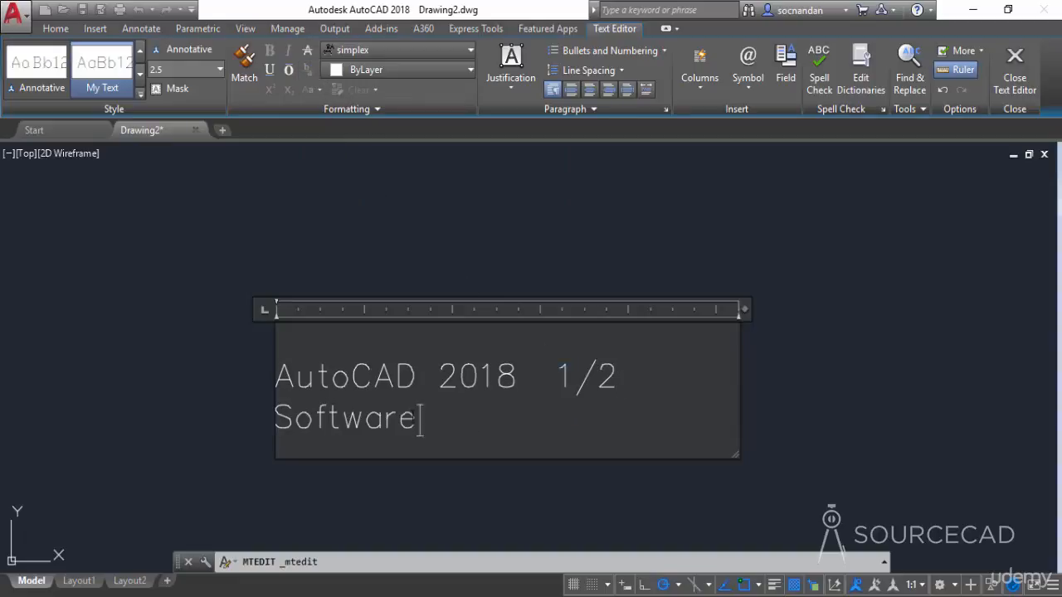
# - Change the font of the word Software to Century
pyautogui.moveTo(428, 428); pyautogui.dragTo(296, 420)
pyautogui.click(446, 51)
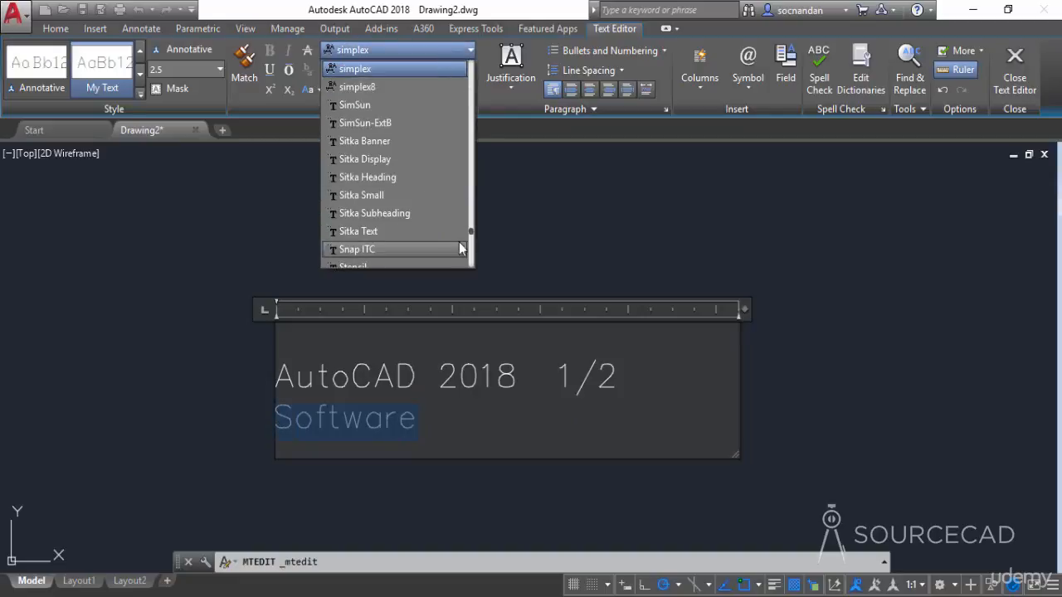
pyautogui.moveTo(469, 236); pyautogui.dragTo(471, 116)
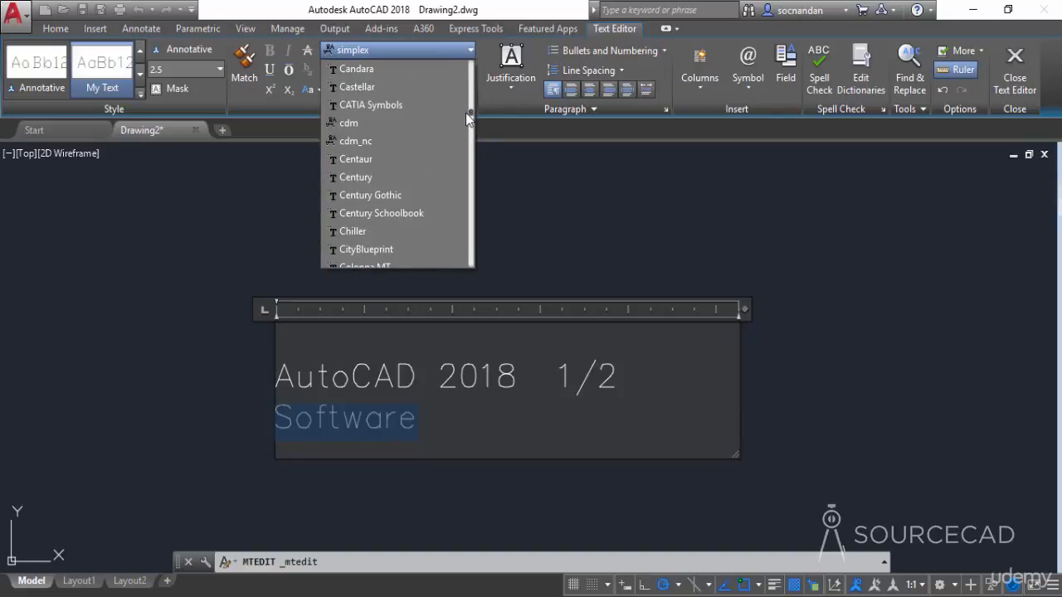
pyautogui.click(408, 179)
pyautogui.click(406, 425)
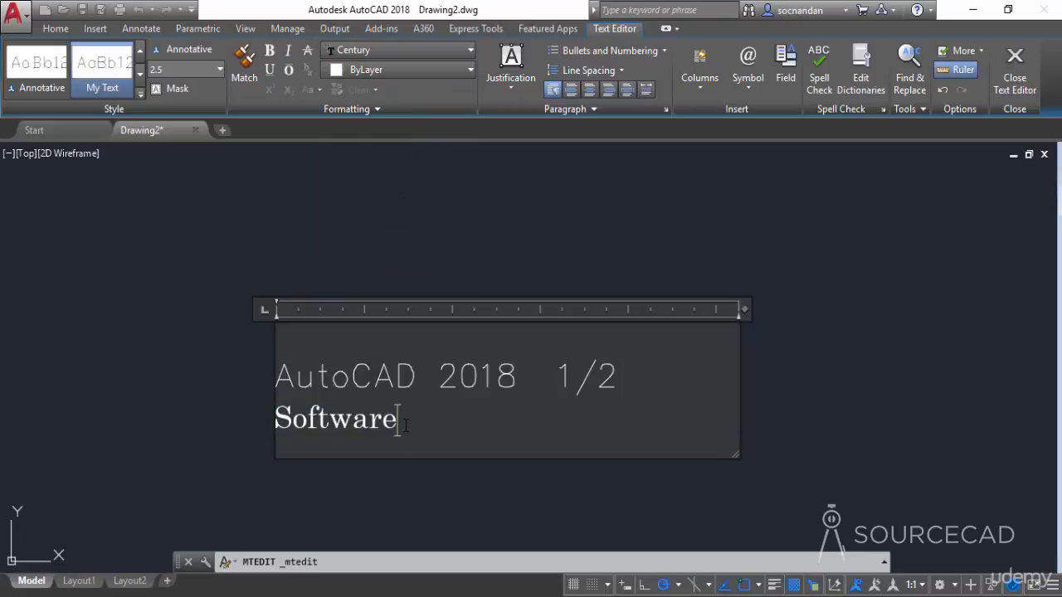
# - Set the color of the word Software to Green
pyautogui.moveTo(406, 425); pyautogui.dragTo(275, 419)
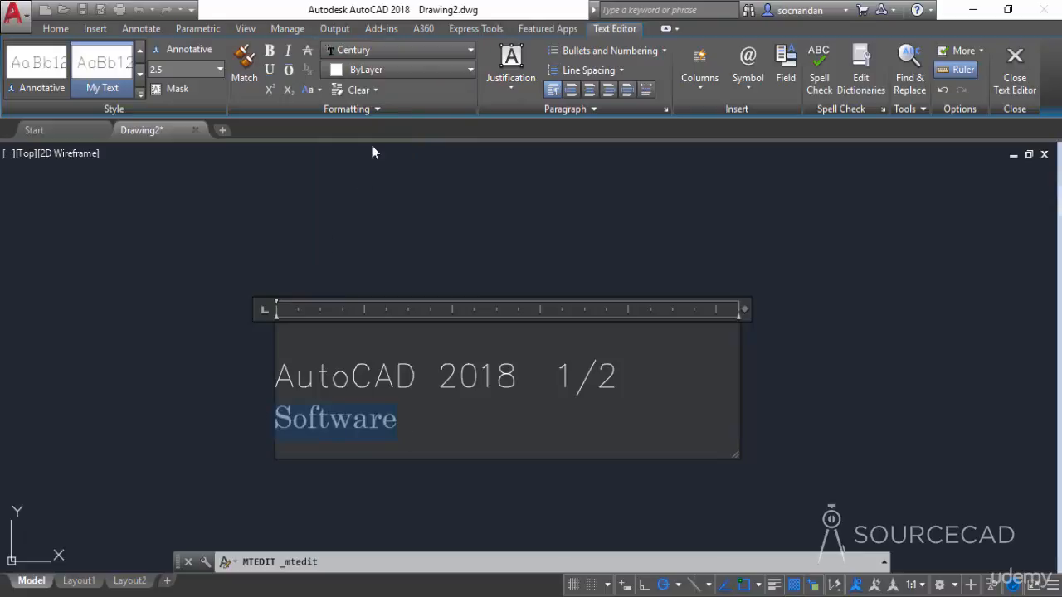
pyautogui.click(417, 57)
pyautogui.click(416, 68)
pyautogui.click(412, 72)
pyautogui.click(362, 238)
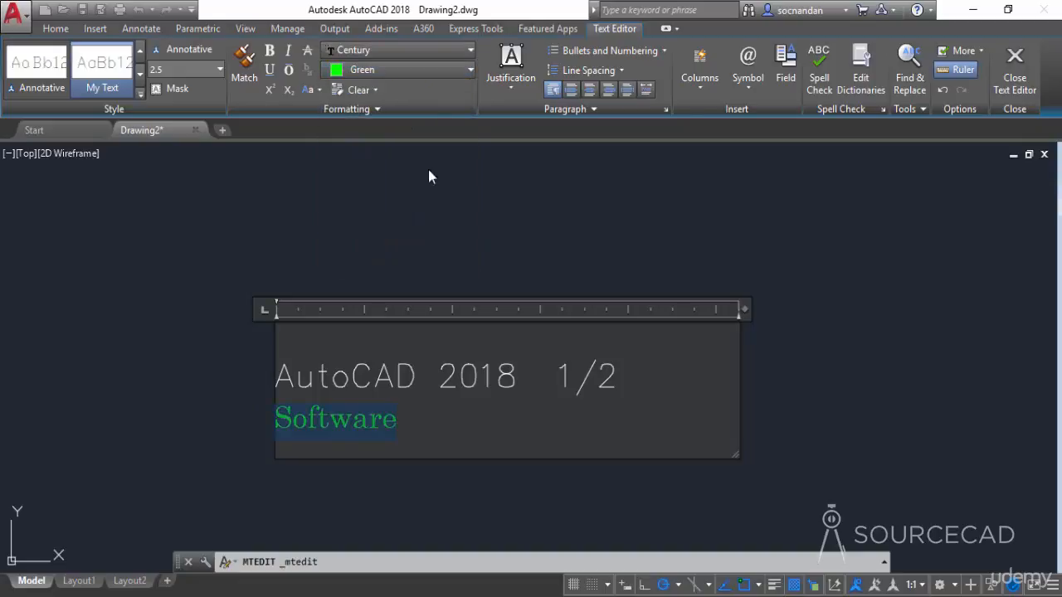
# - Try Middle Center justification on the text, then undo the change
pyautogui.click(525, 88)
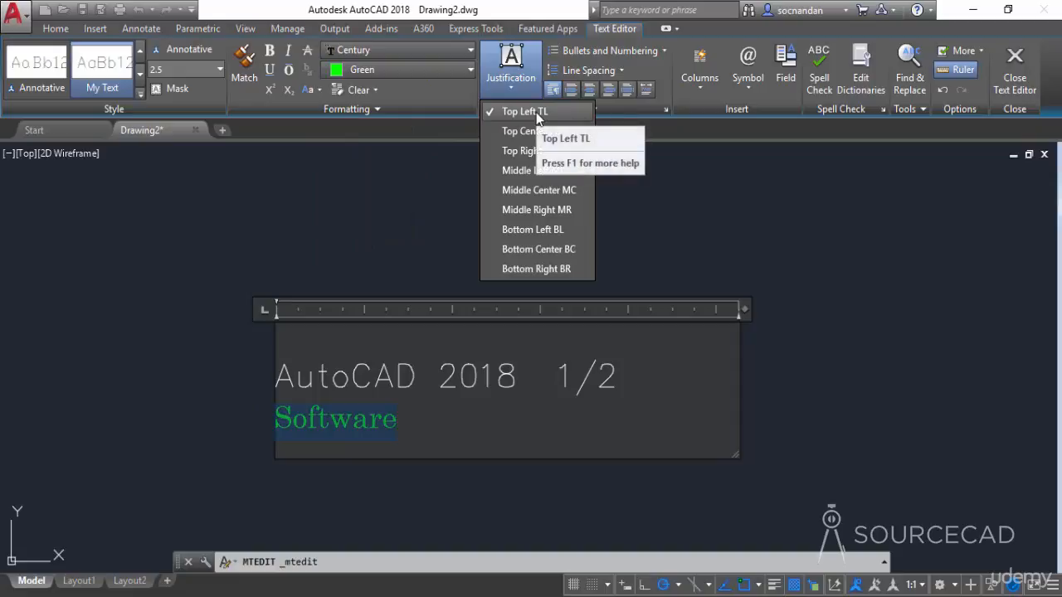
pyautogui.click(558, 197)
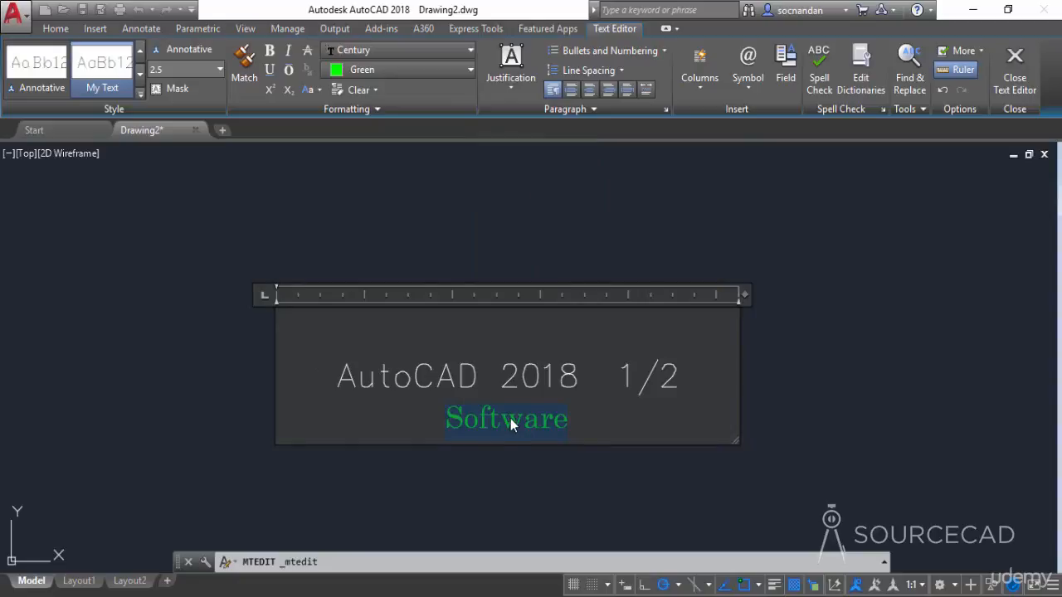
pyautogui.hotkey('ctrl', 'z')
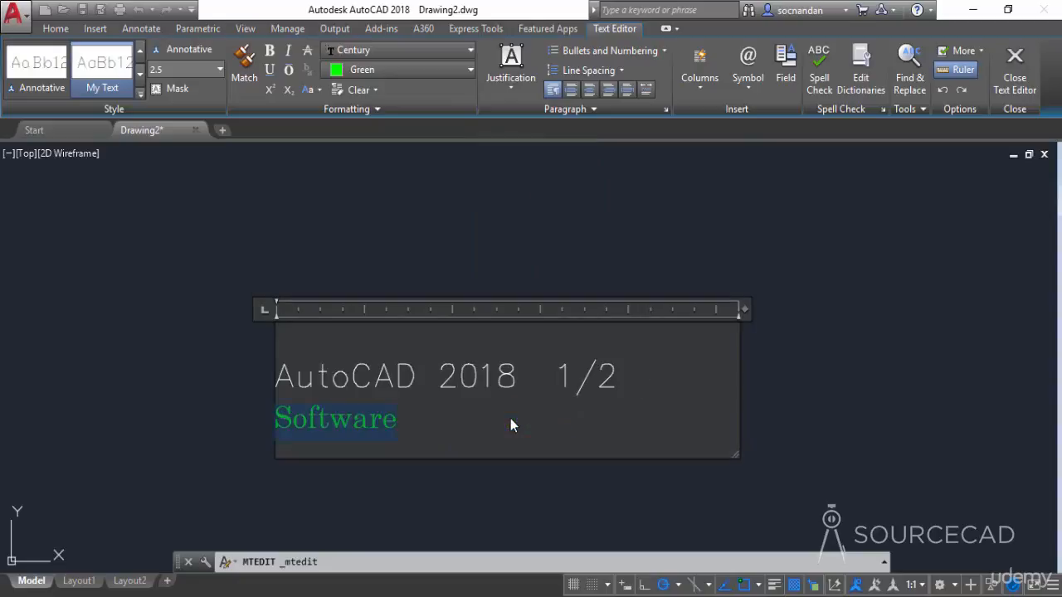
# - Insert the Ohm symbol after the word Software
pyautogui.click(455, 427)
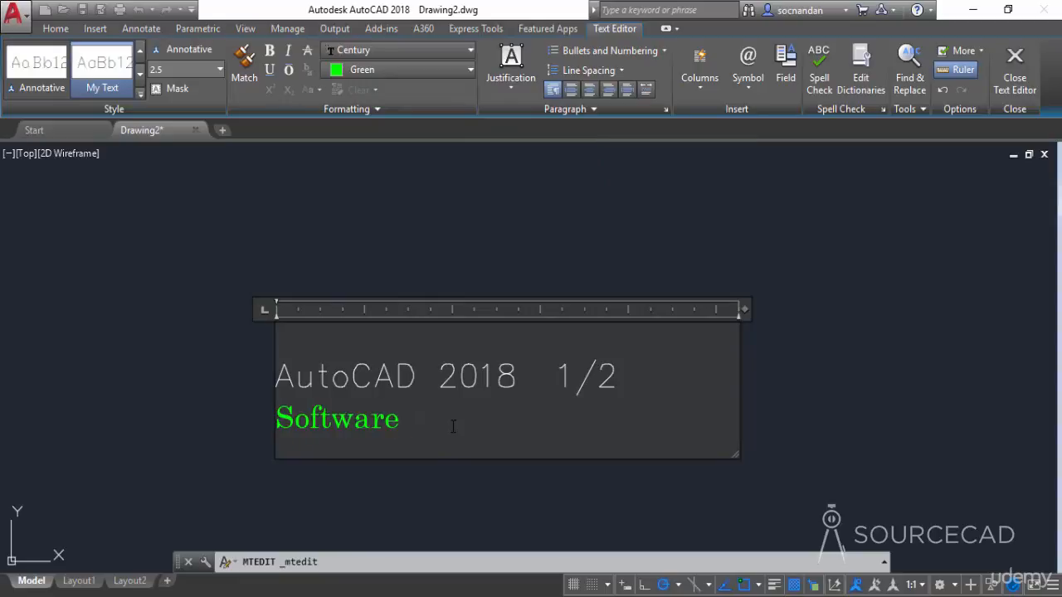
pyautogui.click(745, 93)
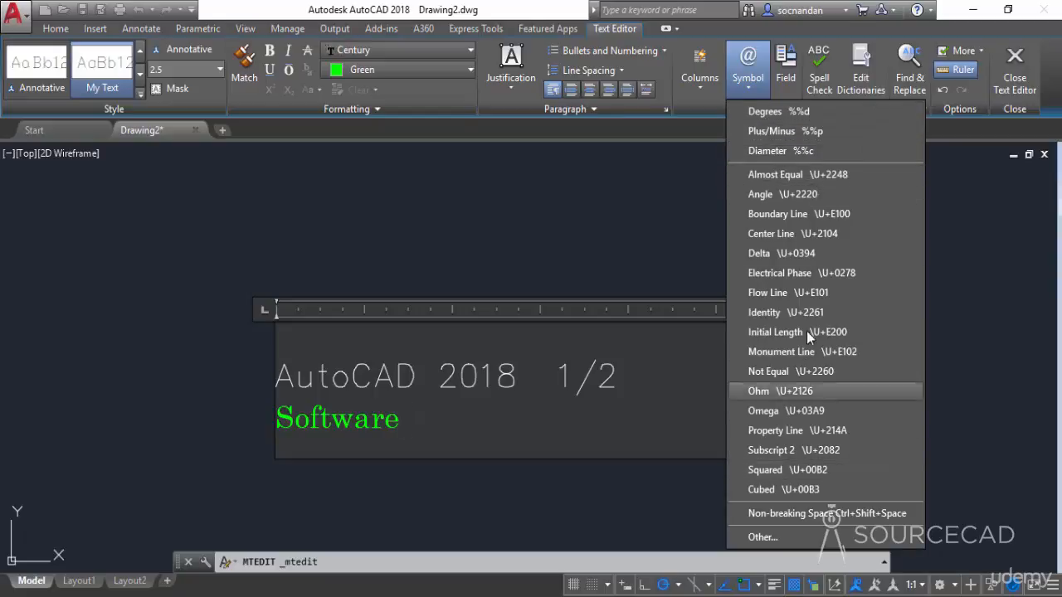
pyautogui.click(799, 391)
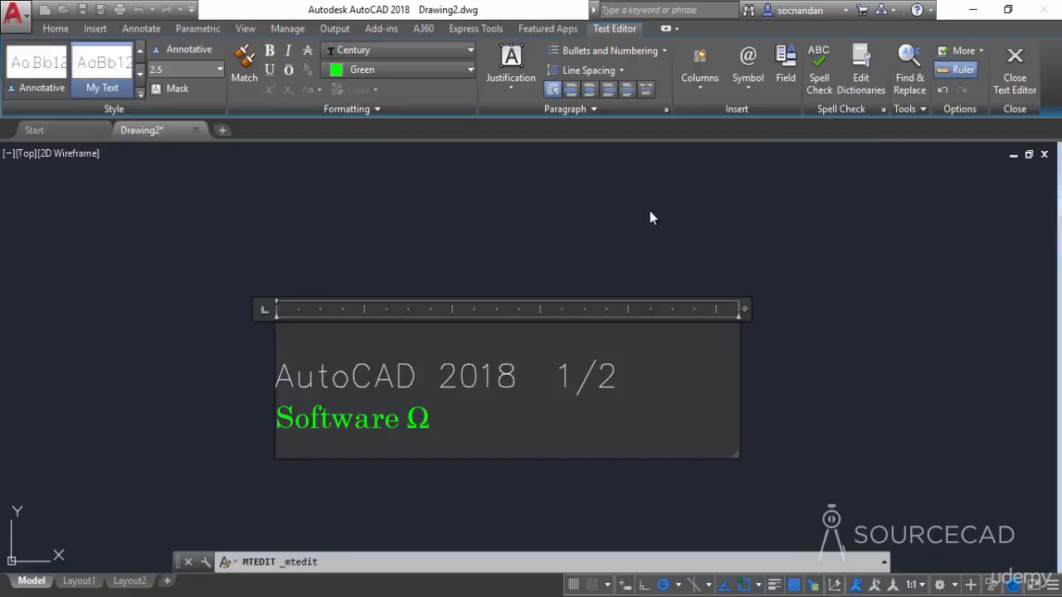
# - Open the Character Map for other symbols and switch its font to Arial
pyautogui.click(756, 80)
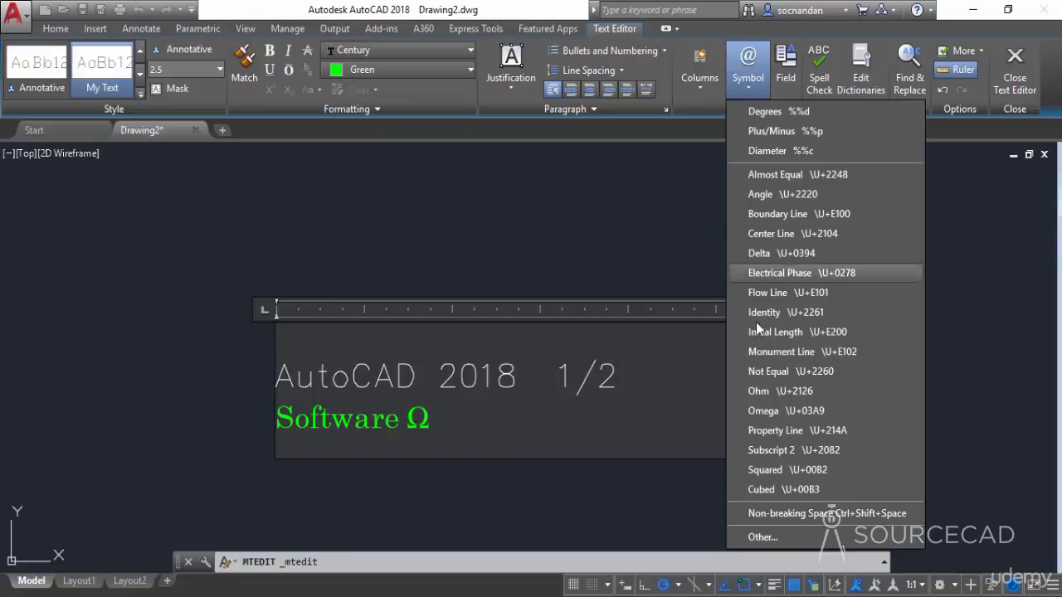
pyautogui.click(771, 538)
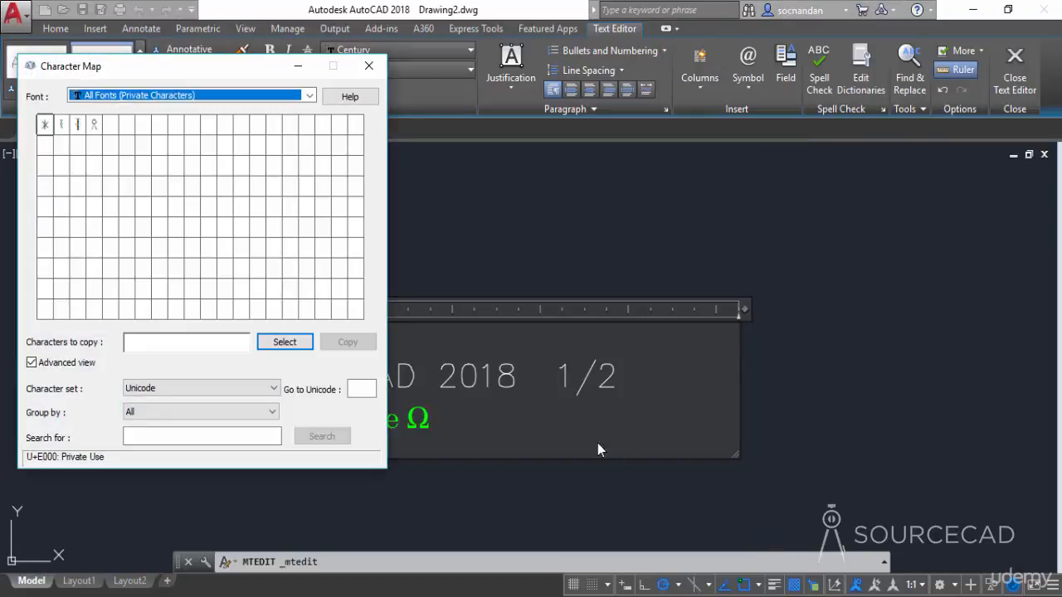
pyautogui.moveTo(229, 71); pyautogui.dragTo(737, 76)
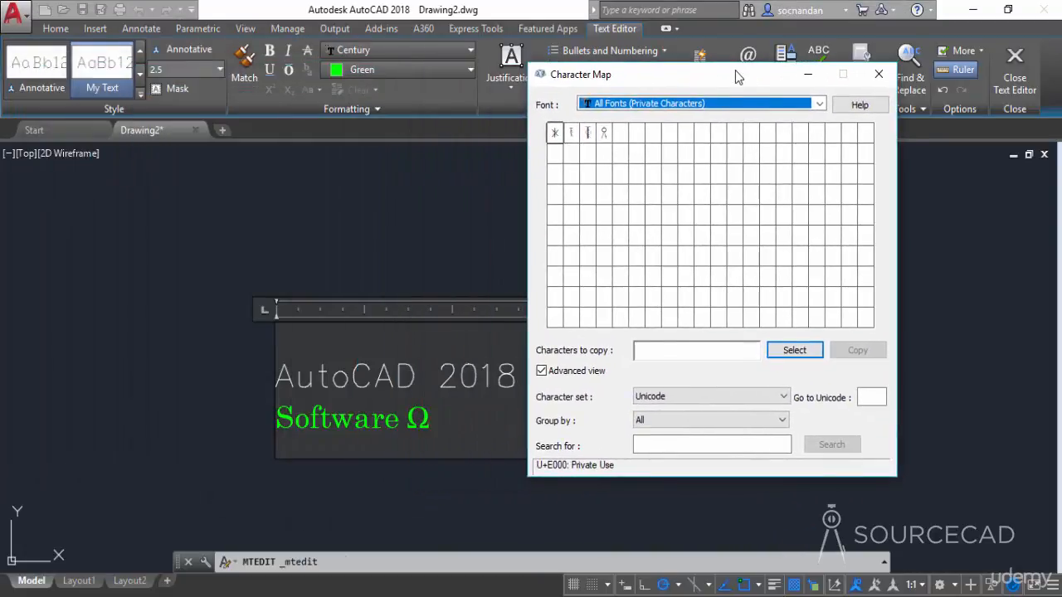
pyautogui.click(819, 104)
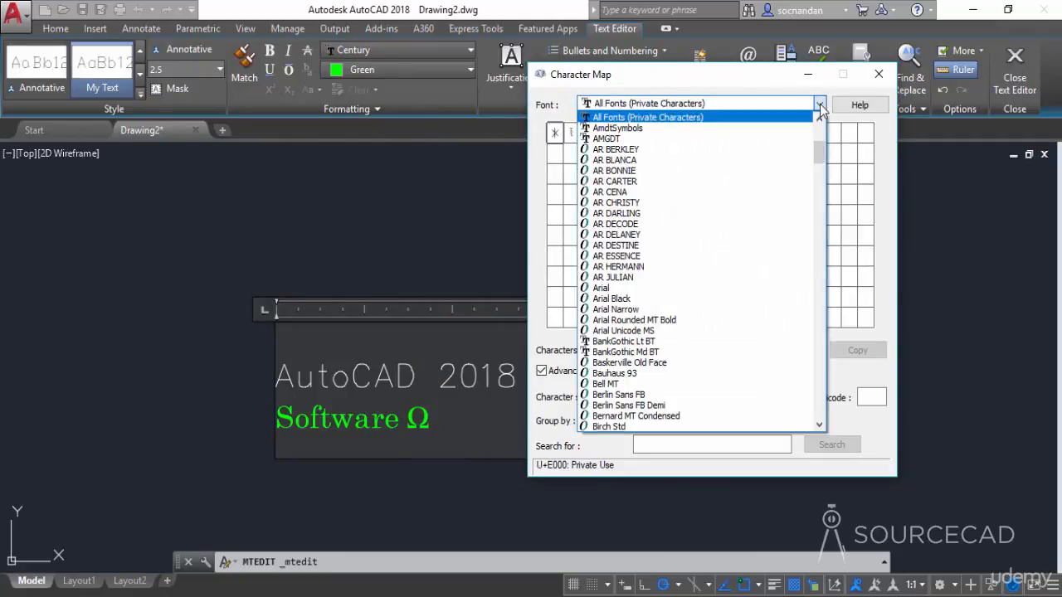
pyautogui.click(666, 289)
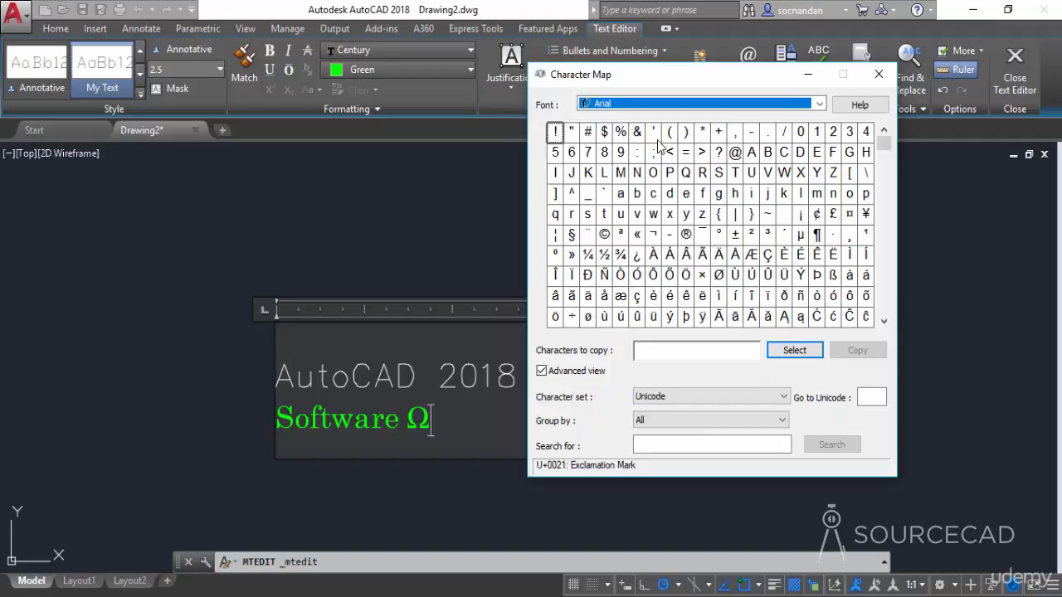
# - Select and copy the @ character from the Character Map, then close it
pyautogui.moveTo(883, 142)
pyautogui.mouseDown()
pyautogui.moveTo(886, 316)
pyautogui.moveTo(884, 182)
pyautogui.moveTo(900, 140)
pyautogui.mouseUp()
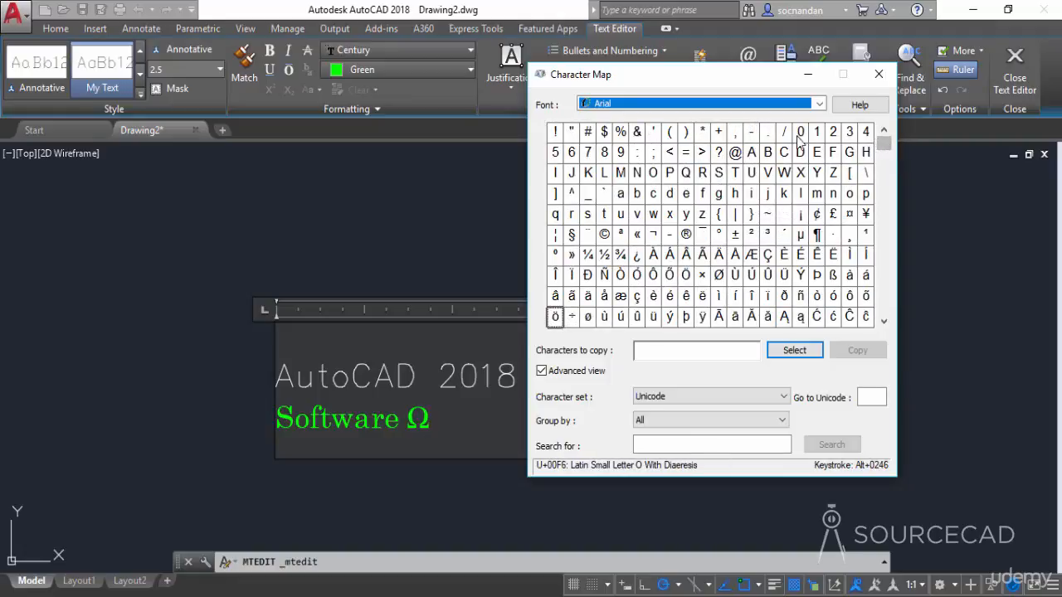
pyautogui.click(735, 154)
pyautogui.click(791, 351)
pyautogui.click(855, 351)
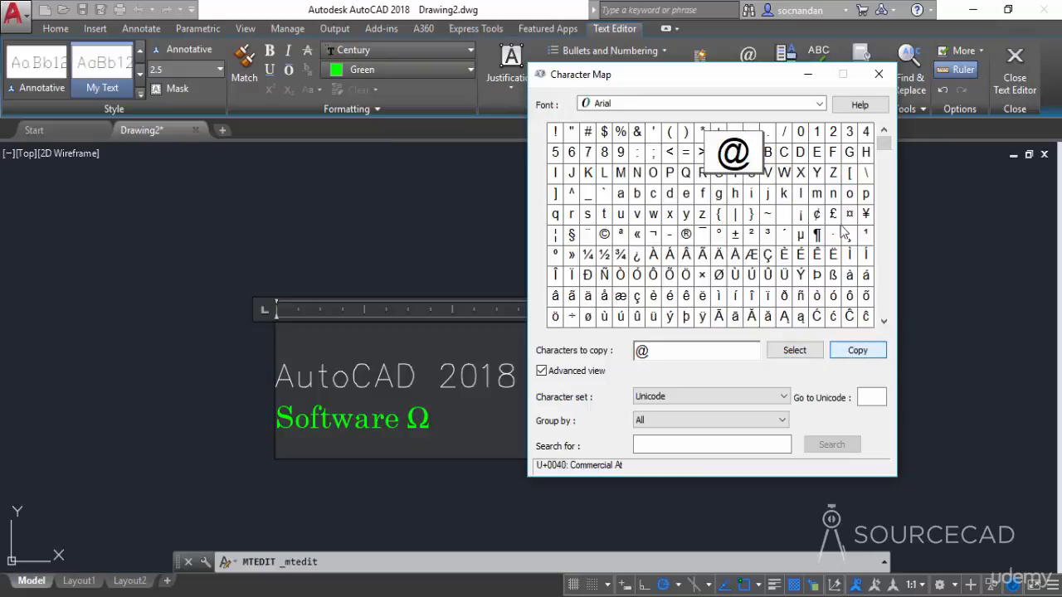
pyautogui.click(880, 75)
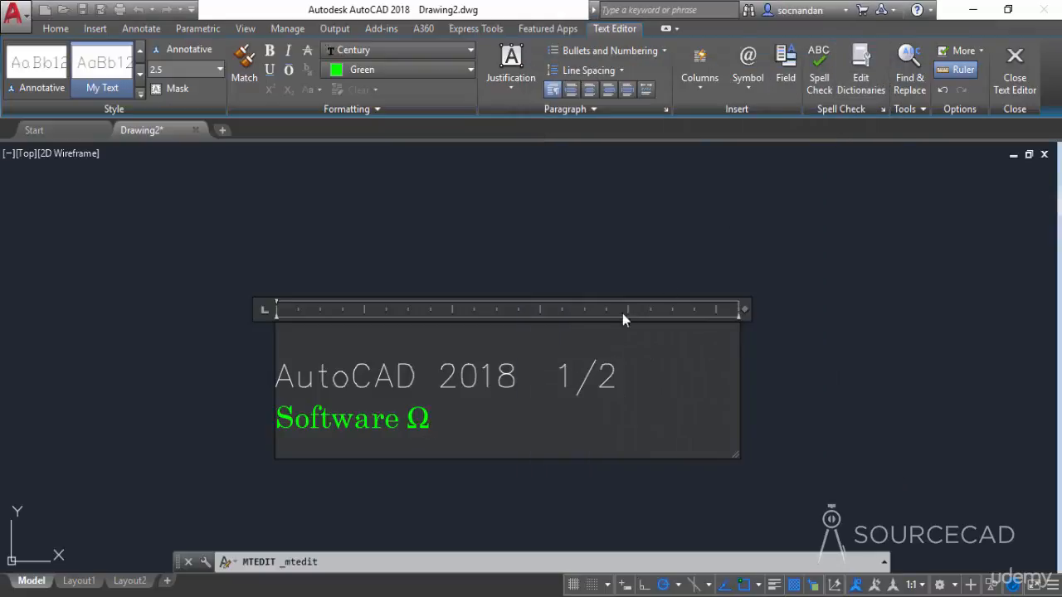
# - Paste the copied @ character after the Ohm symbol
pyautogui.rightClick(479, 419)
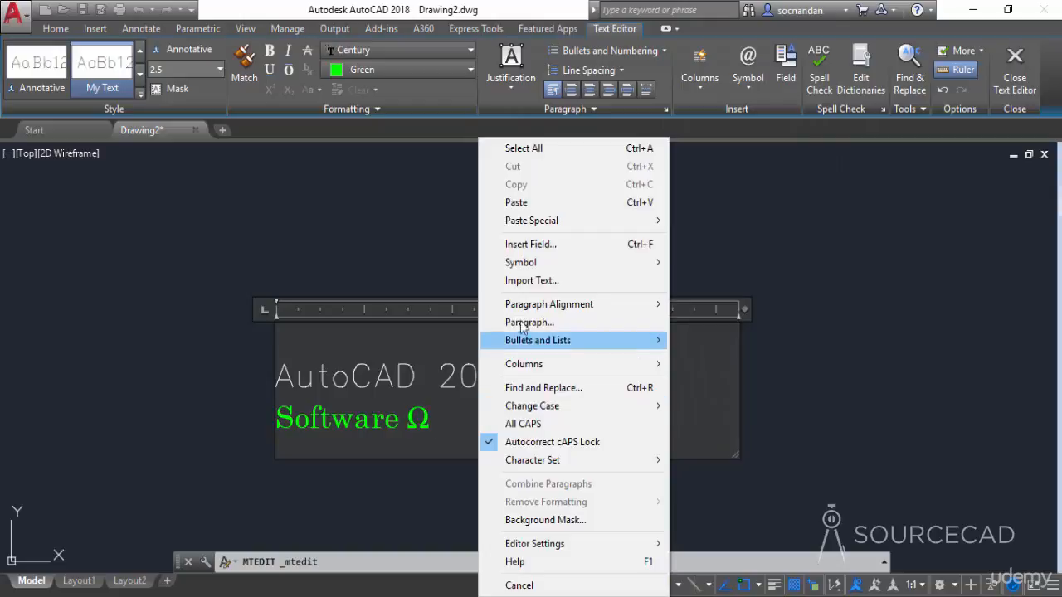
pyautogui.click(562, 207)
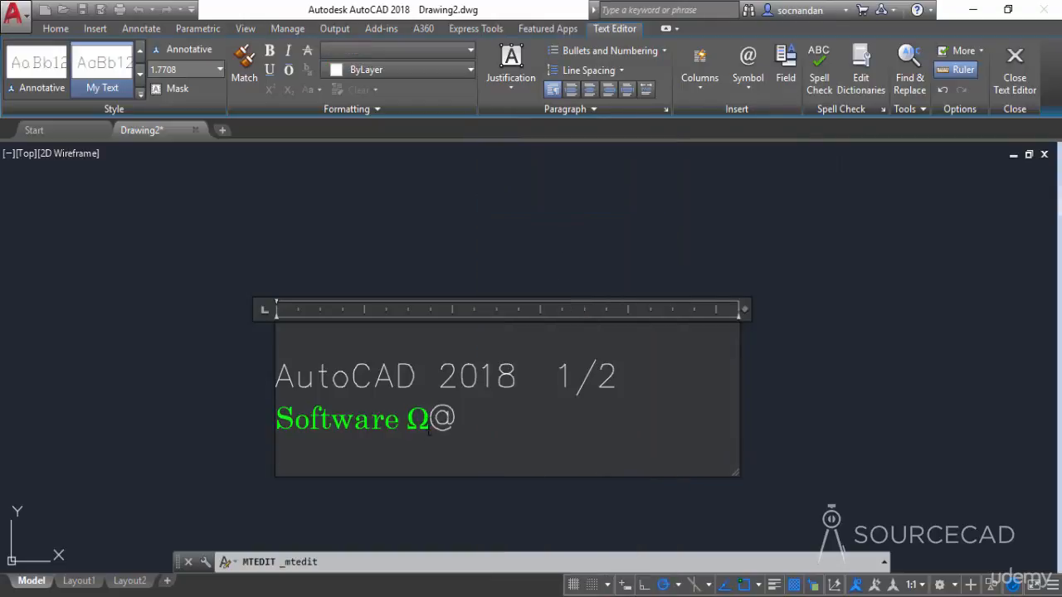
pyautogui.moveTo(430, 419); pyautogui.dragTo(458, 439)
# - Exit the text editor and minimize AutoCAD
pyautogui.click(815, 251)
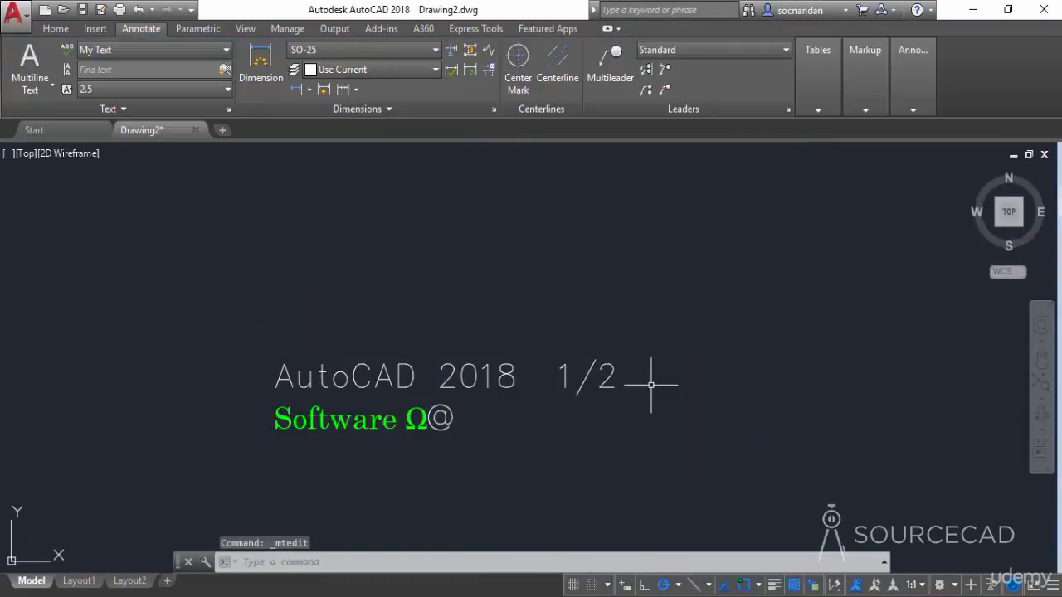
pyautogui.moveTo(611, 427); pyautogui.dragTo(607, 365, button='middle')
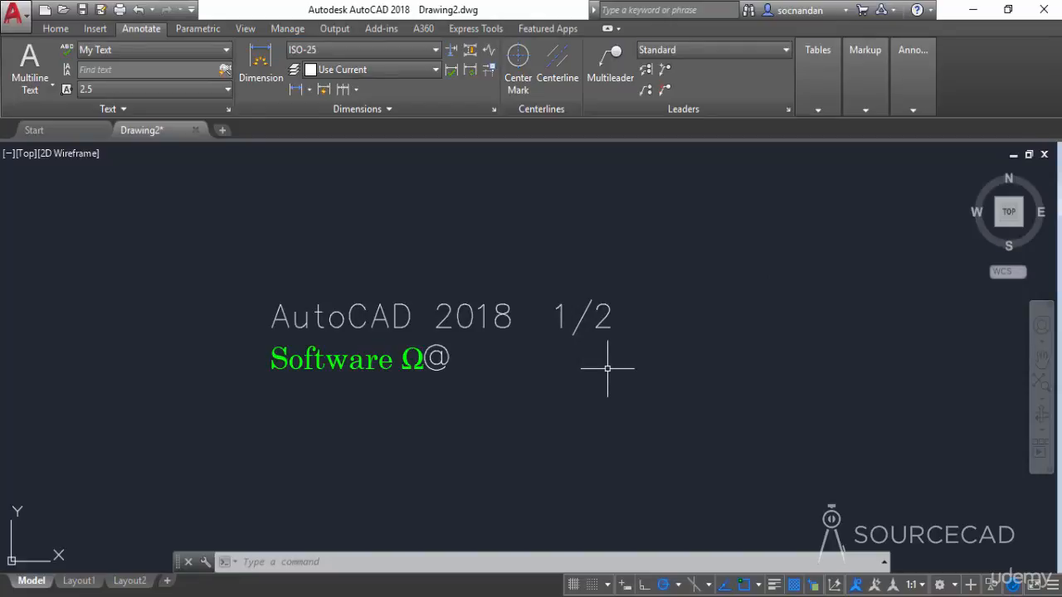
pyautogui.click(971, 10)
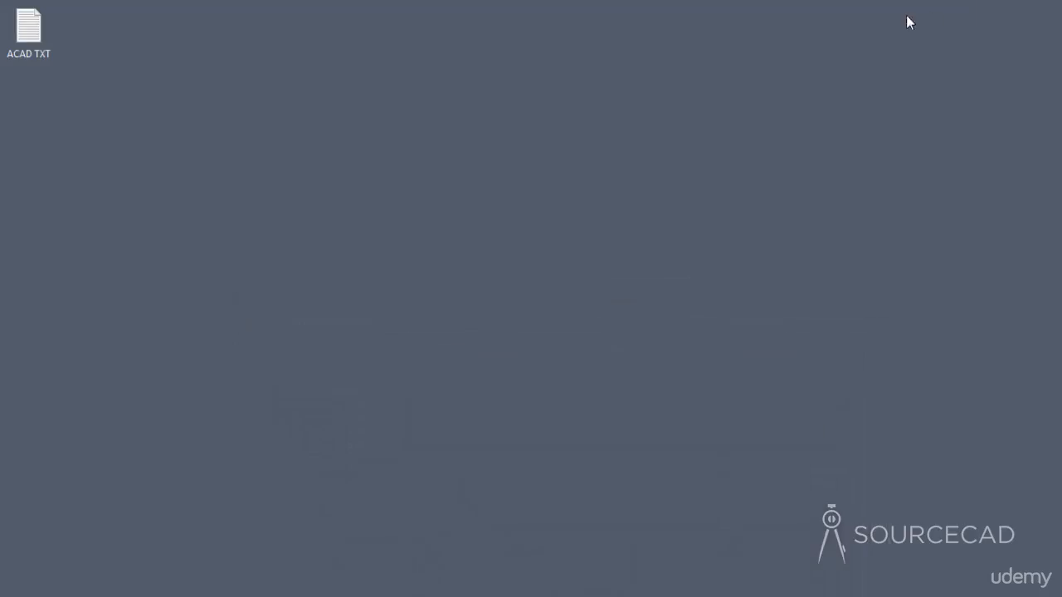
# - Open the ACAD TXT file in Notepad to review its paragraphs, then close it
pyautogui.doubleClick(33, 42)
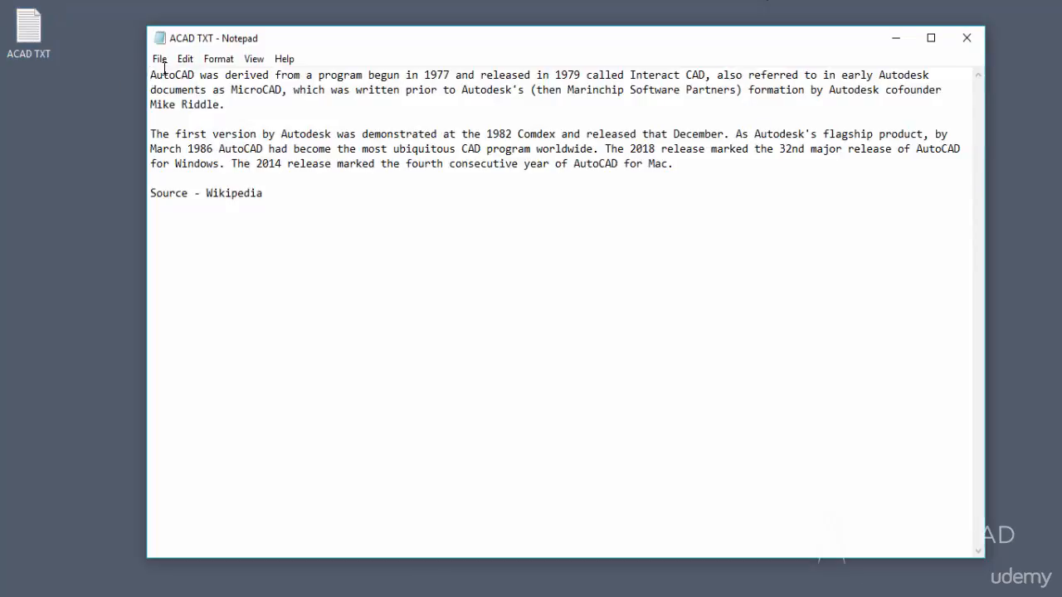
pyautogui.moveTo(158, 77); pyautogui.dragTo(286, 189)
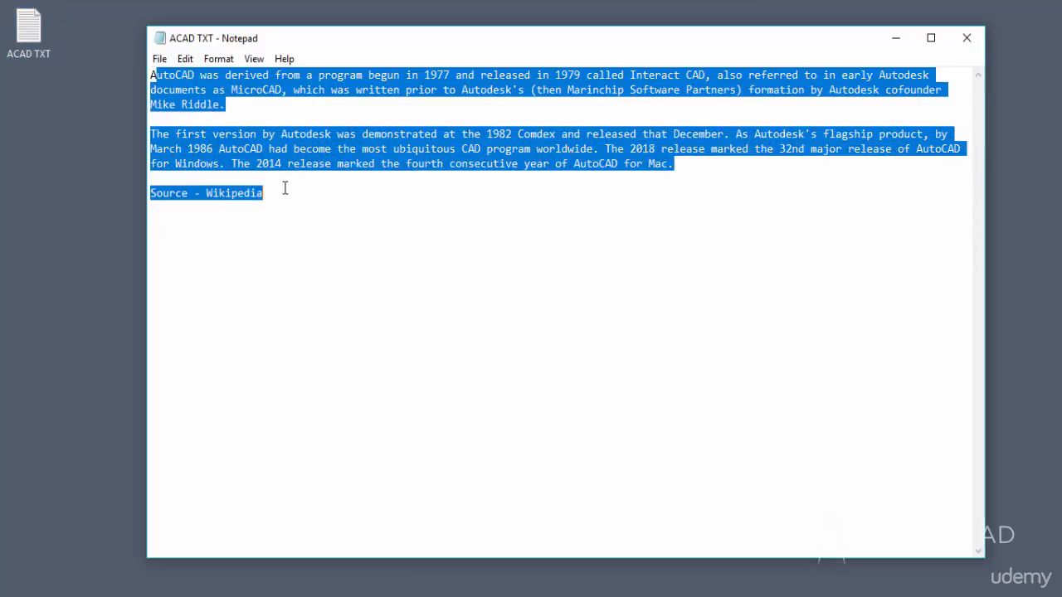
pyautogui.click(285, 188)
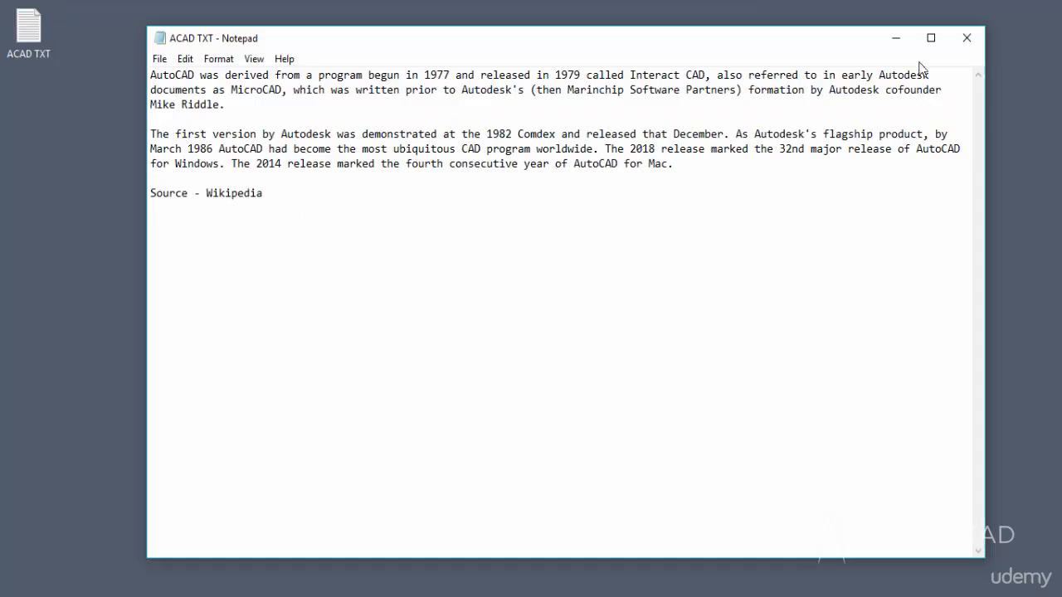
pyautogui.click(973, 46)
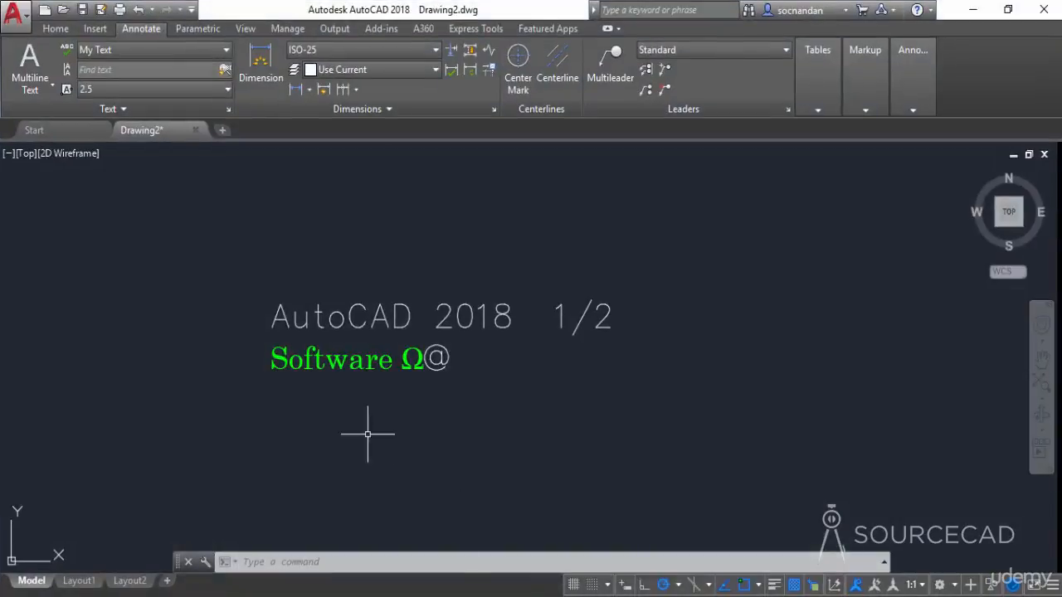
# - Start Multiline Text and define a new text box to the right of the existing text
pyautogui.click(35, 83)
pyautogui.click(41, 117)
pyautogui.moveTo(688, 332); pyautogui.dragTo(484, 356, button='middle')
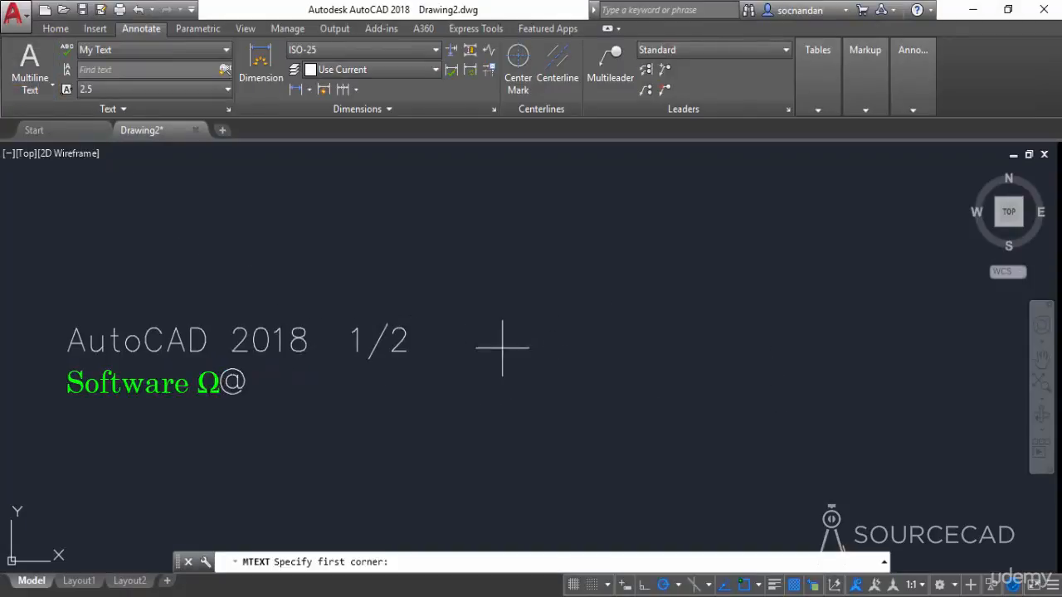
pyautogui.click(525, 308)
pyautogui.click(696, 402)
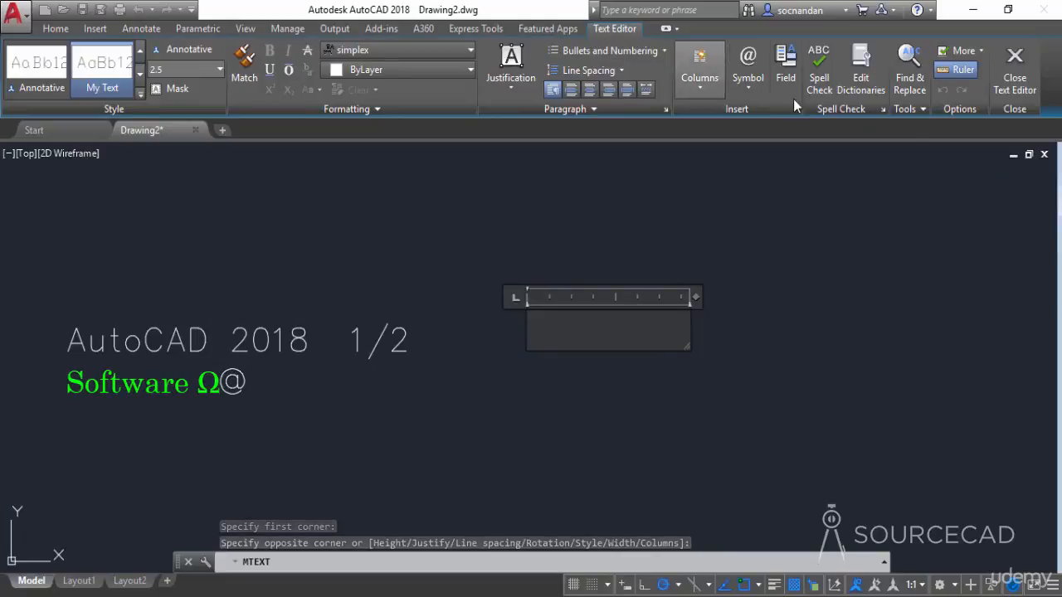
# - Import the ACAD TXT file from the Desktop into the new text box
pyautogui.click(920, 111)
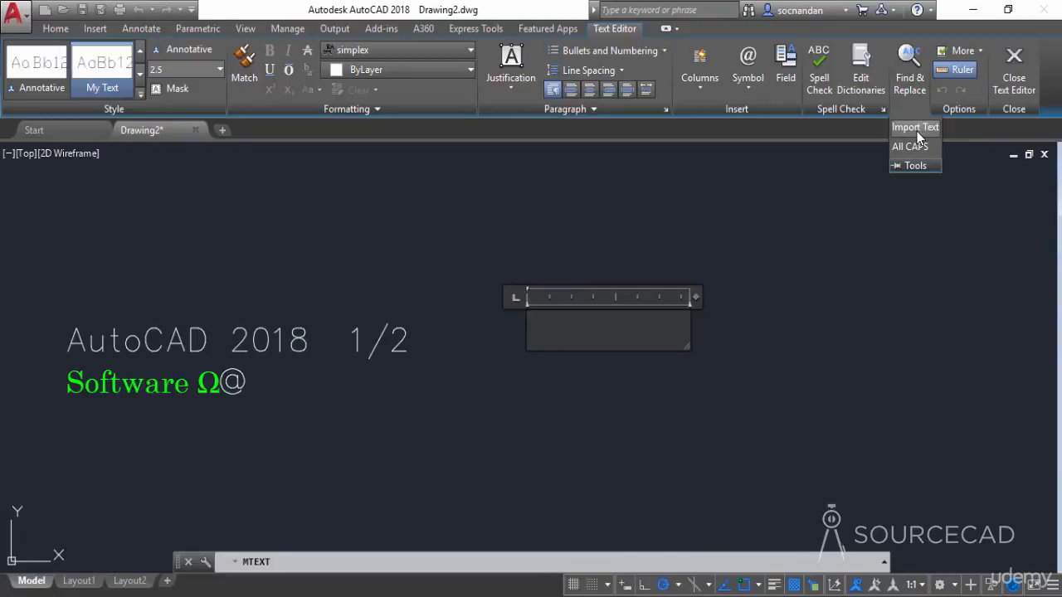
pyautogui.click(916, 131)
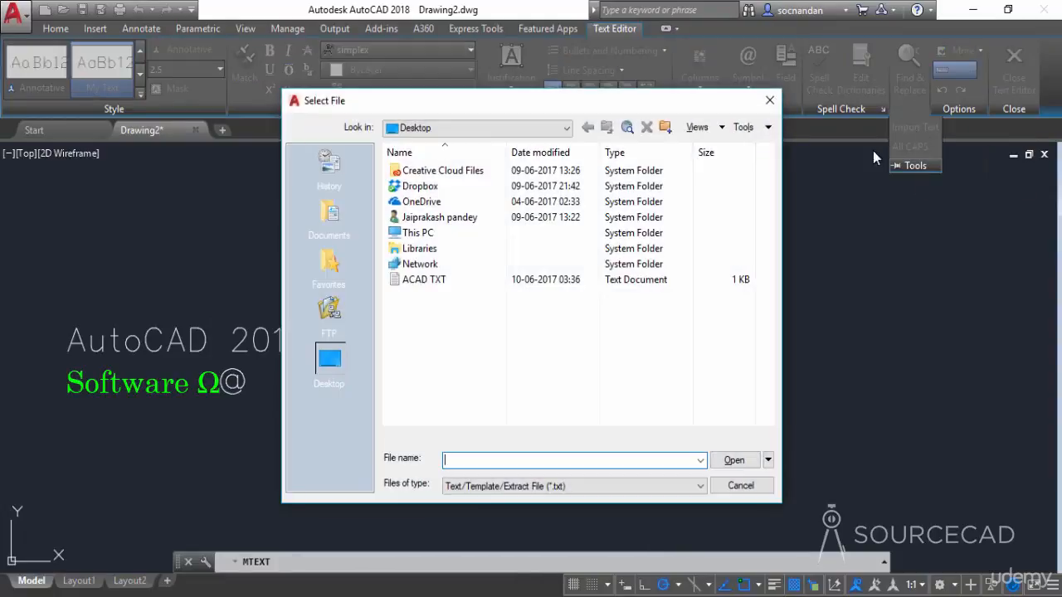
pyautogui.click(430, 281)
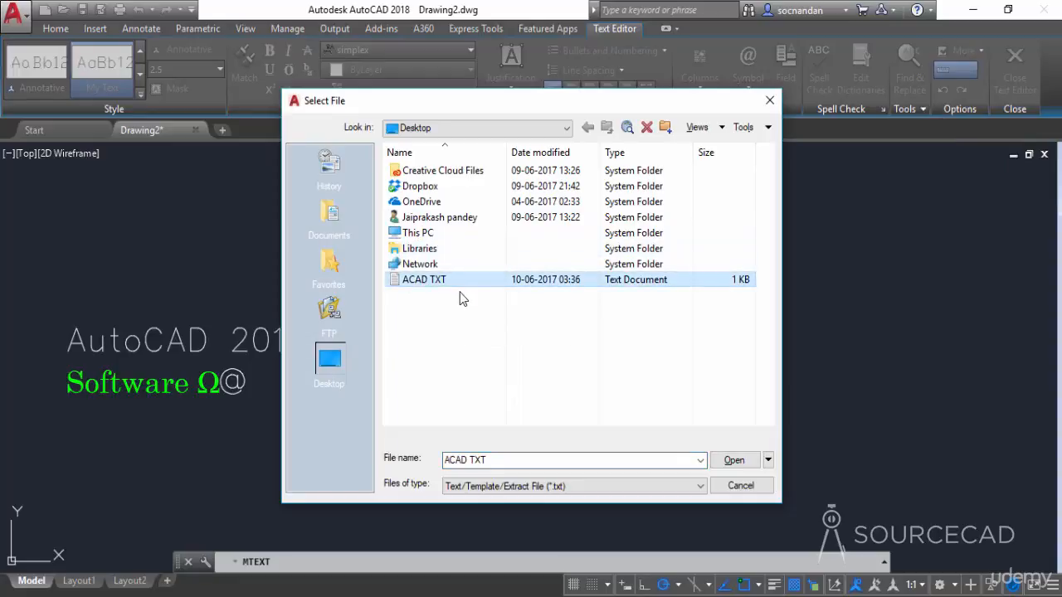
pyautogui.click(735, 462)
# - Widen the imported text box so the paragraphs run across longer lines, then exit the text editor
pyautogui.scroll(-4, 756, 369)
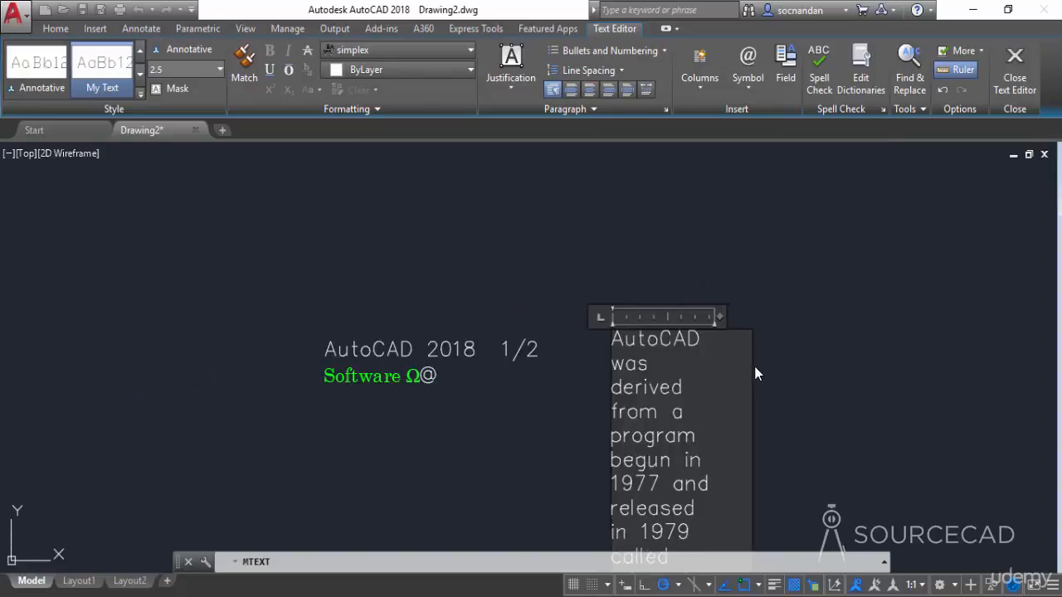
pyautogui.moveTo(695, 355)
pyautogui.mouseDown(button='middle')
pyautogui.moveTo(487, 257)
pyautogui.moveTo(443, 264)
pyautogui.mouseUp(button='middle')
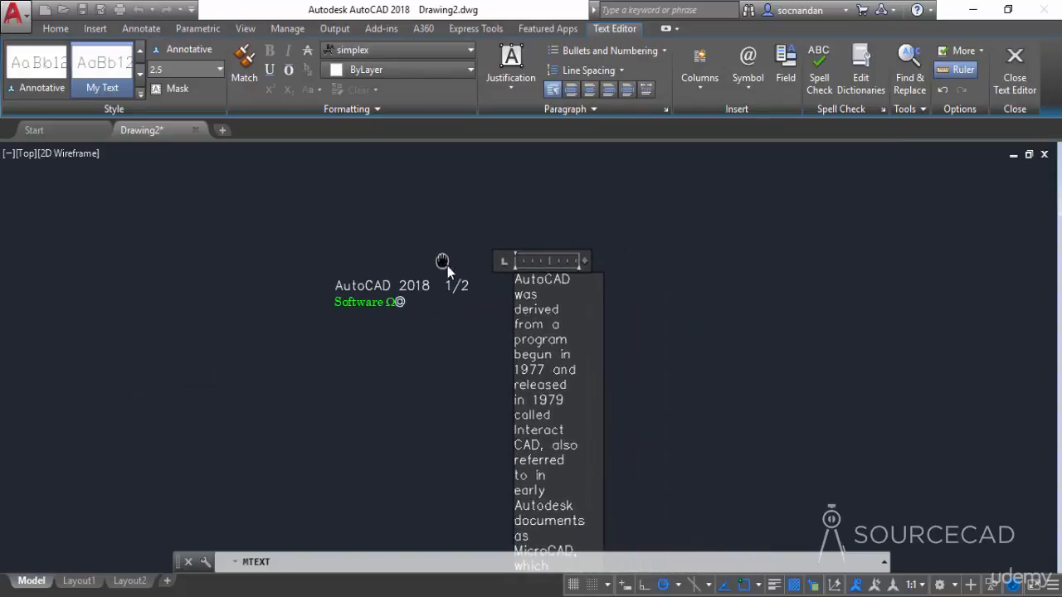
pyautogui.moveTo(587, 262); pyautogui.dragTo(1021, 271)
pyautogui.click(780, 202)
pyautogui.moveTo(751, 374); pyautogui.dragTo(584, 337, button='middle')
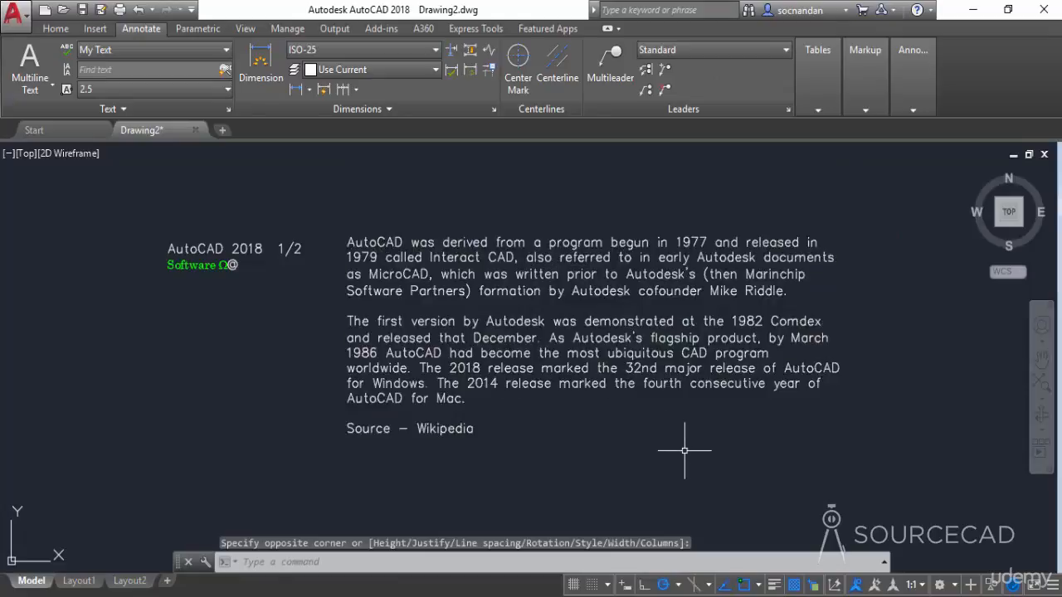
pyautogui.moveTo(682, 452); pyautogui.dragTo(687, 463, button='middle')
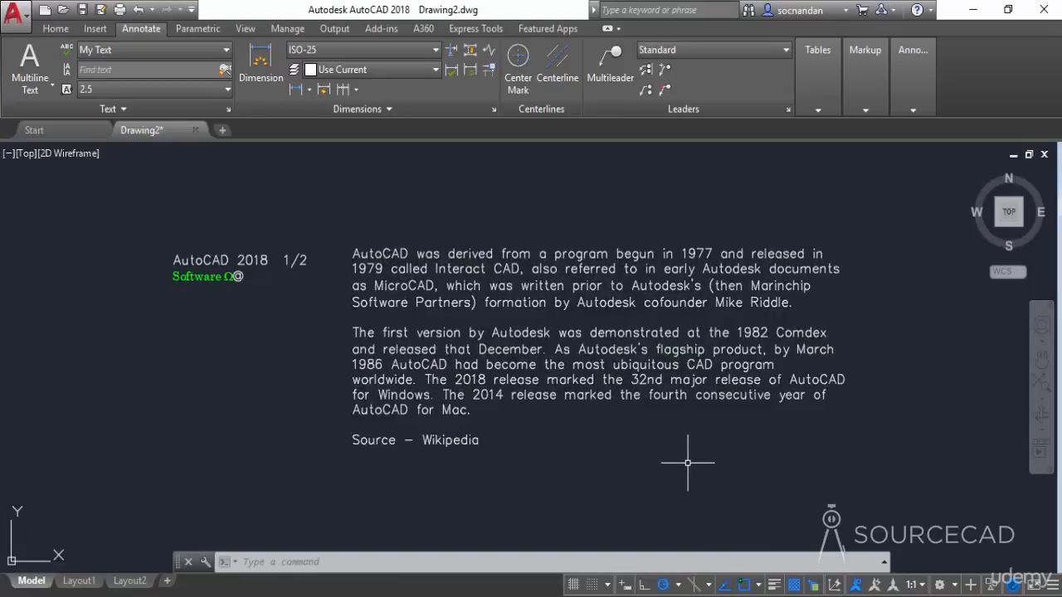